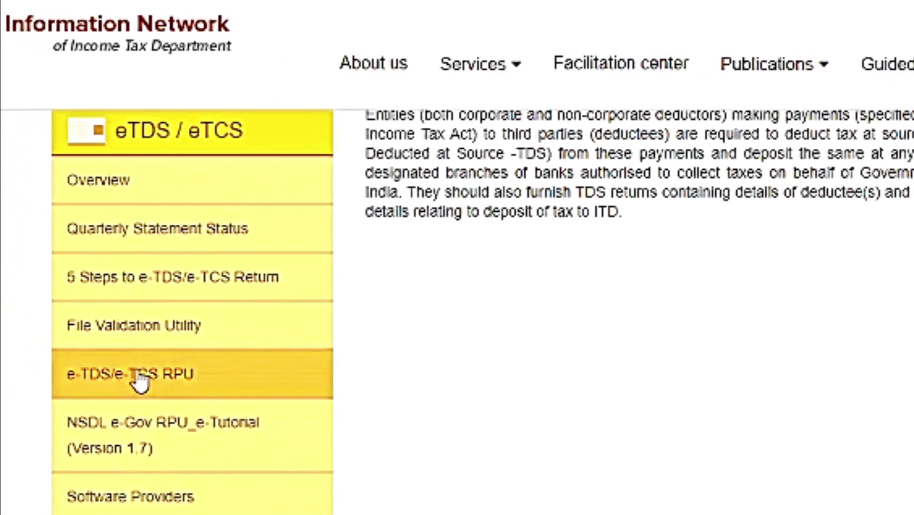
# Download the RPU version 3.2 package, TDS_RPU_3.2.zip, from the e-TDS/e-TCS RPU page
pyautogui.click(179, 377)
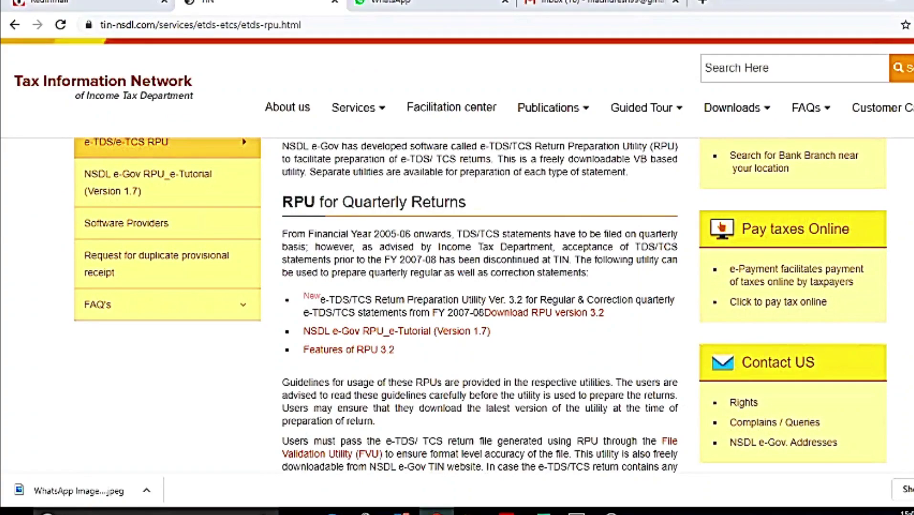
pyautogui.scroll(-1, 480, 306)
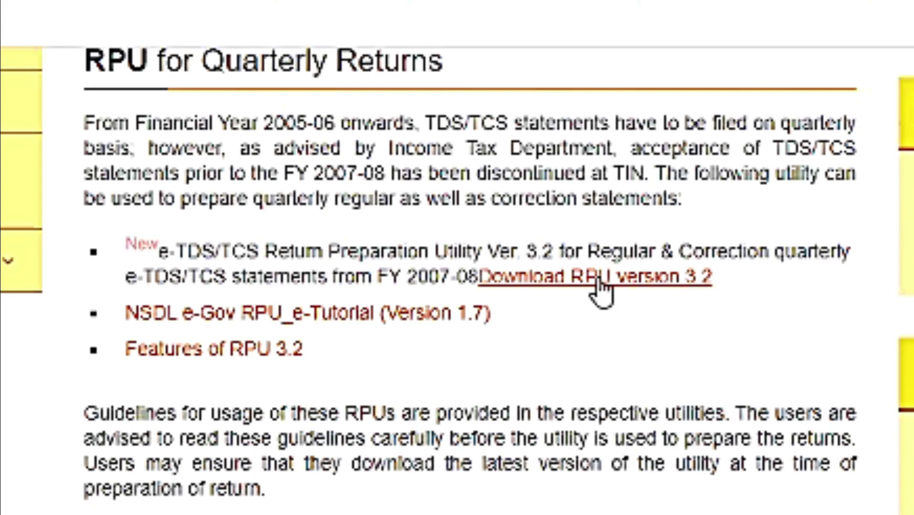
pyautogui.click(597, 281)
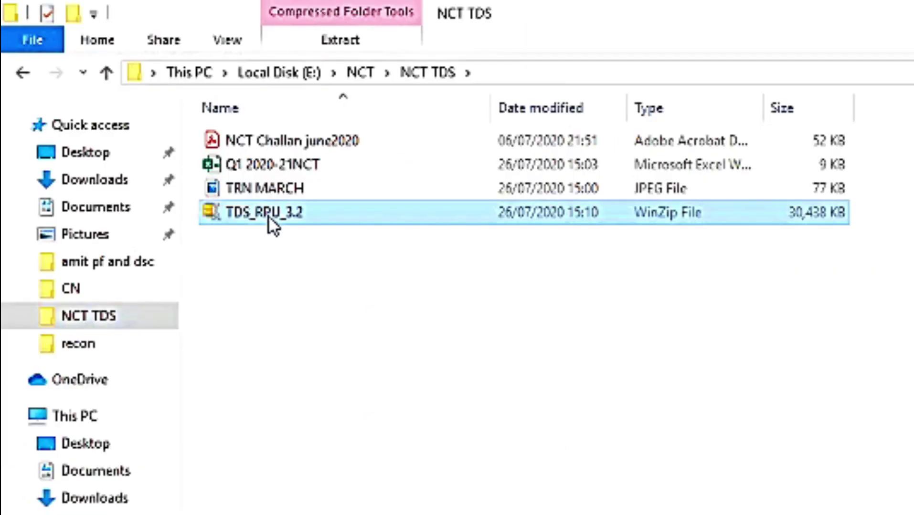
# Extract TDS_RPU_3.2.zip here and launch the TDS_RPU_3.2 jar from the extracted folder
pyautogui.rightClick(269, 217)
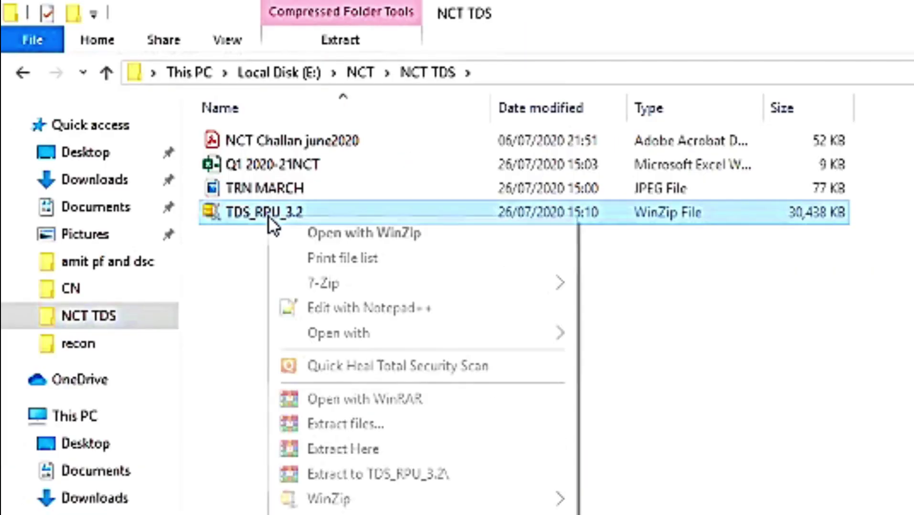
pyautogui.click(360, 449)
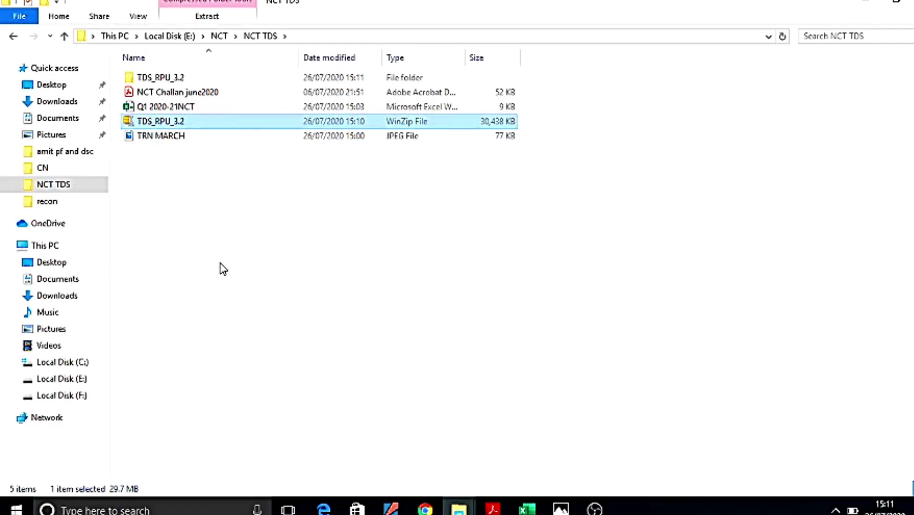
pyautogui.doubleClick(169, 78)
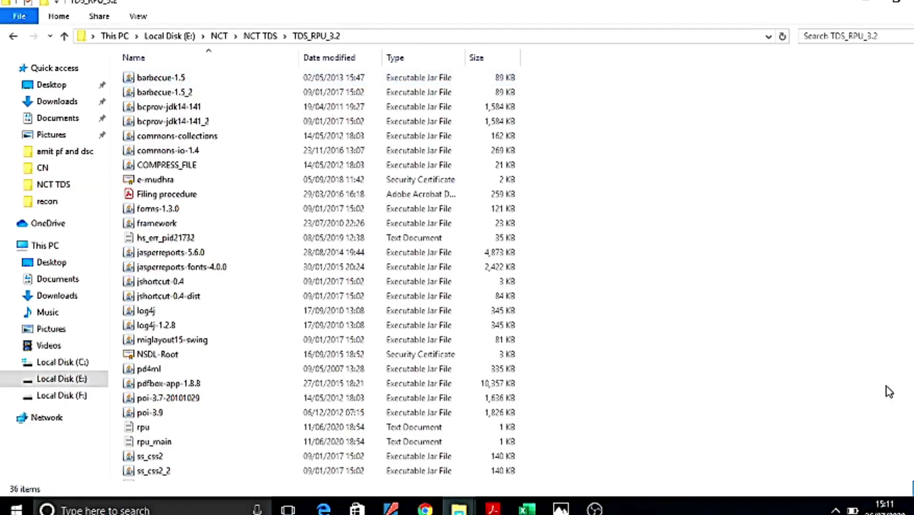
pyautogui.scroll(-3, 320, 268)
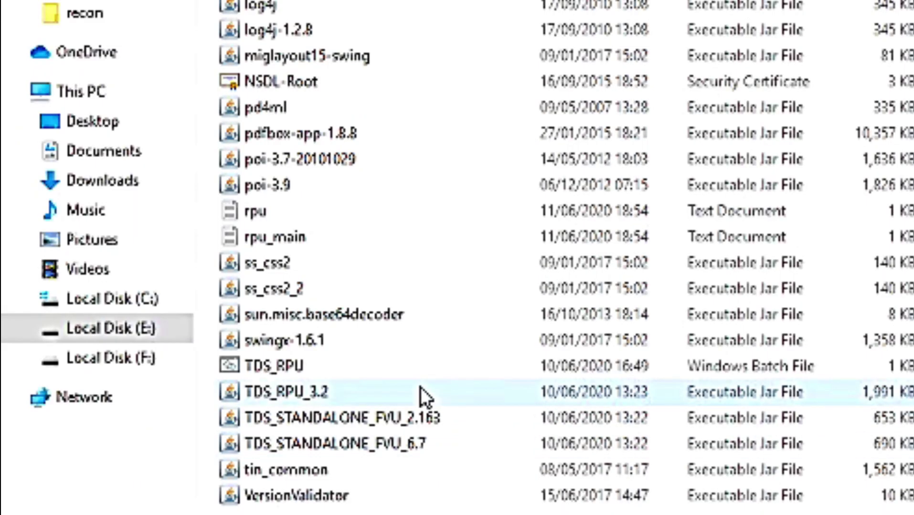
pyautogui.doubleClick(301, 392)
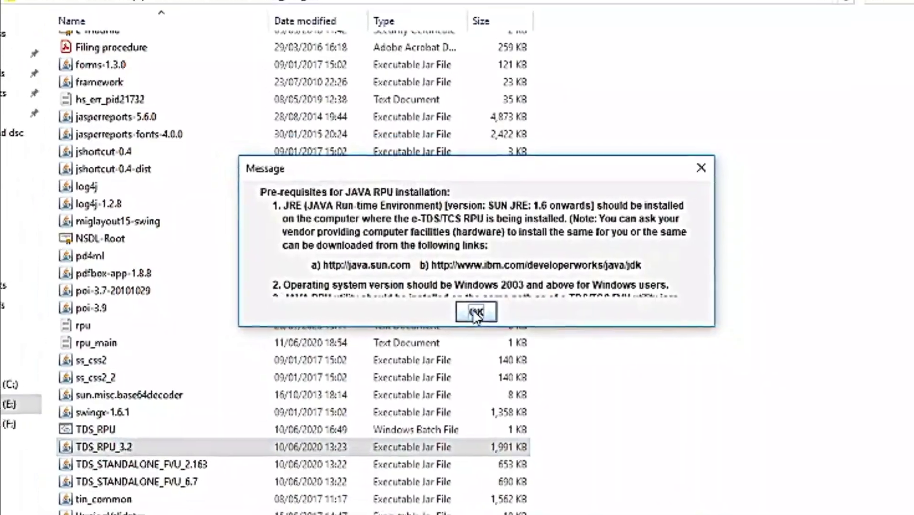
# Dismiss the Java prerequisites message and start a Regular Form 26Q statement
pyautogui.click(467, 327)
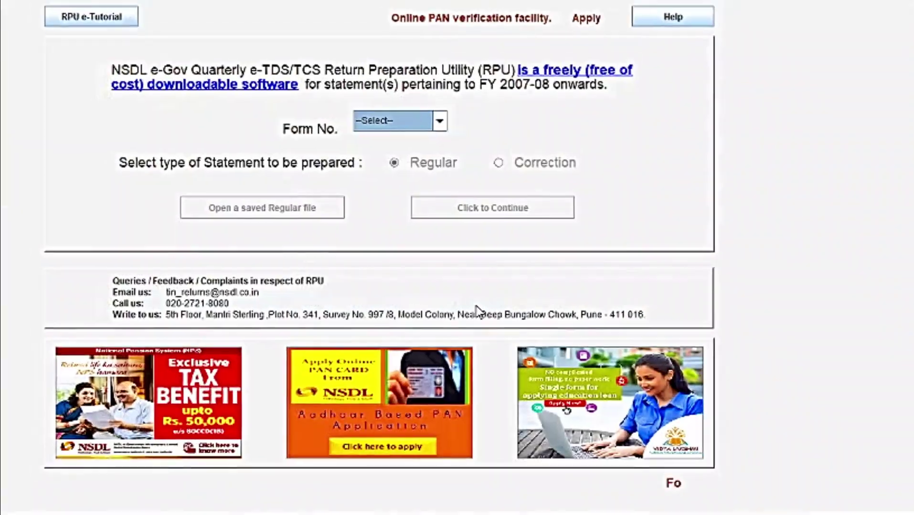
pyautogui.click(433, 142)
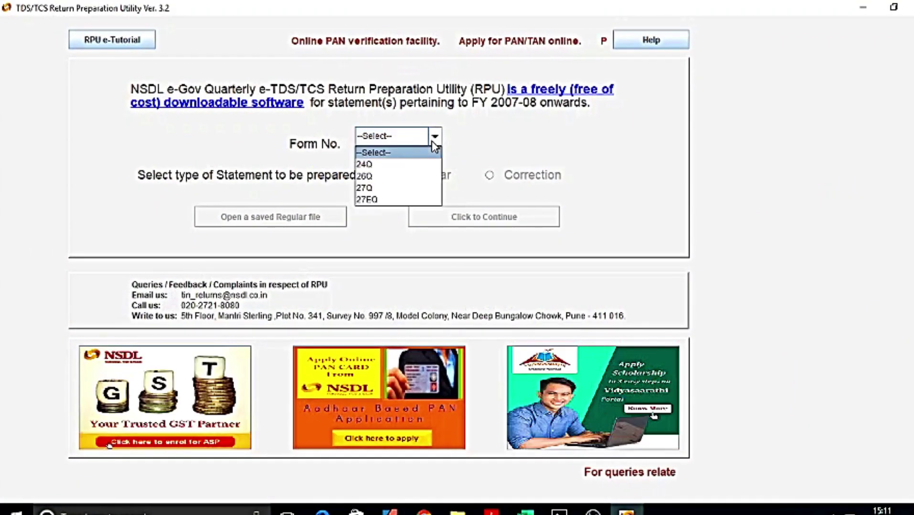
pyautogui.click(398, 176)
pyautogui.click(393, 176)
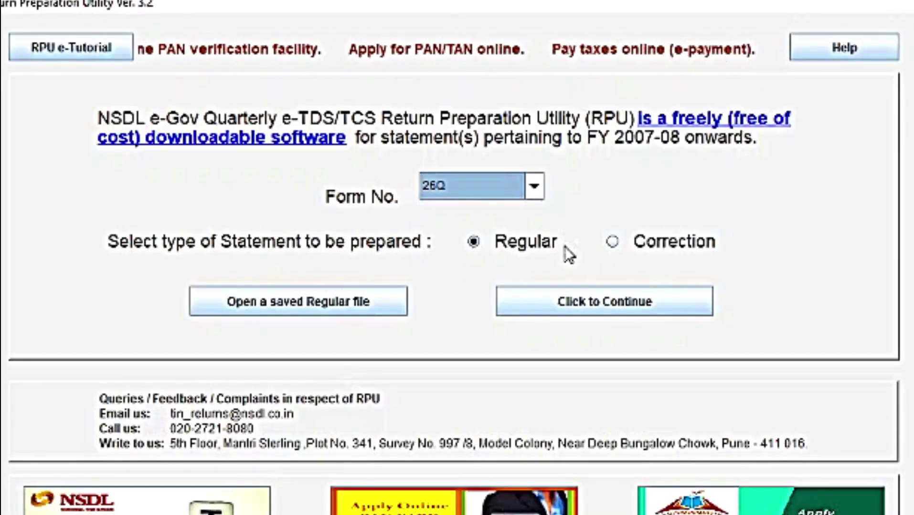
pyautogui.click(605, 308)
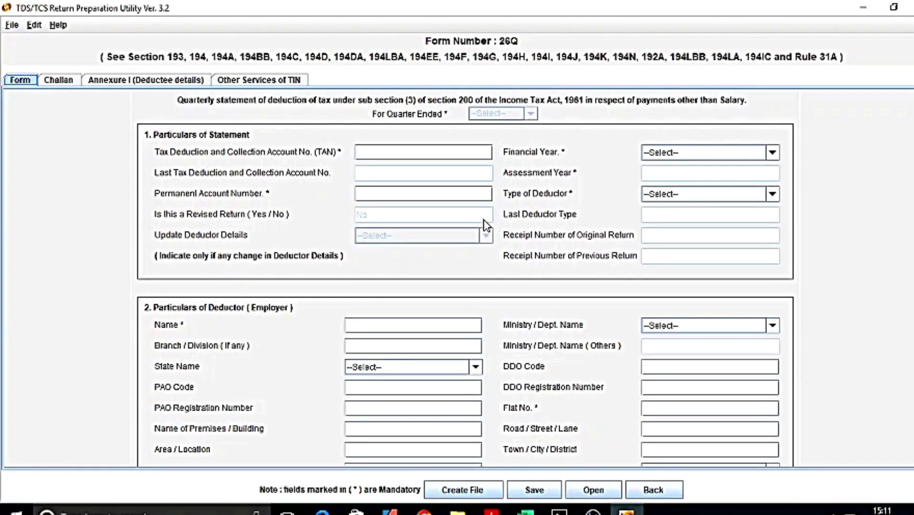
# Enter the deductor TAN and details, set address changed to No and earlier regular 26Q filed to Yes
pyautogui.click(399, 151)
pyautogui.press('BackSpace')
pyautogui.press('BackSpace')
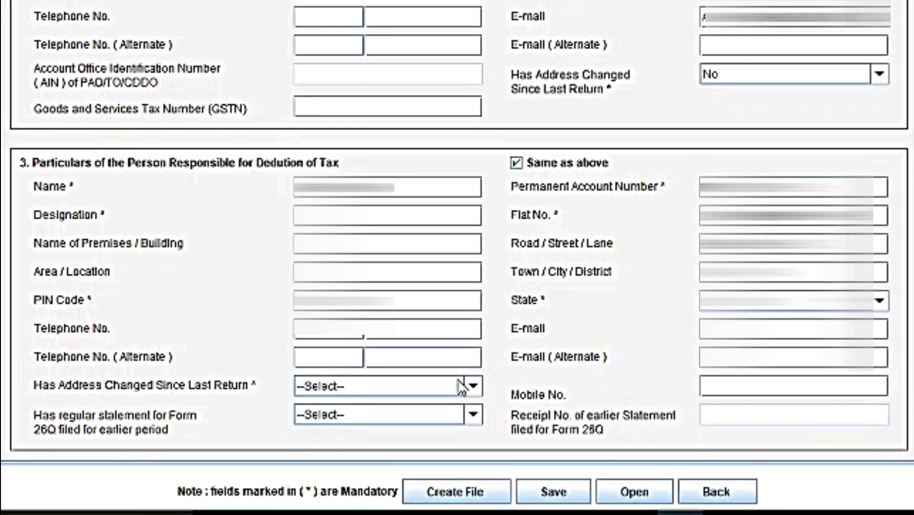
pyautogui.click(472, 387)
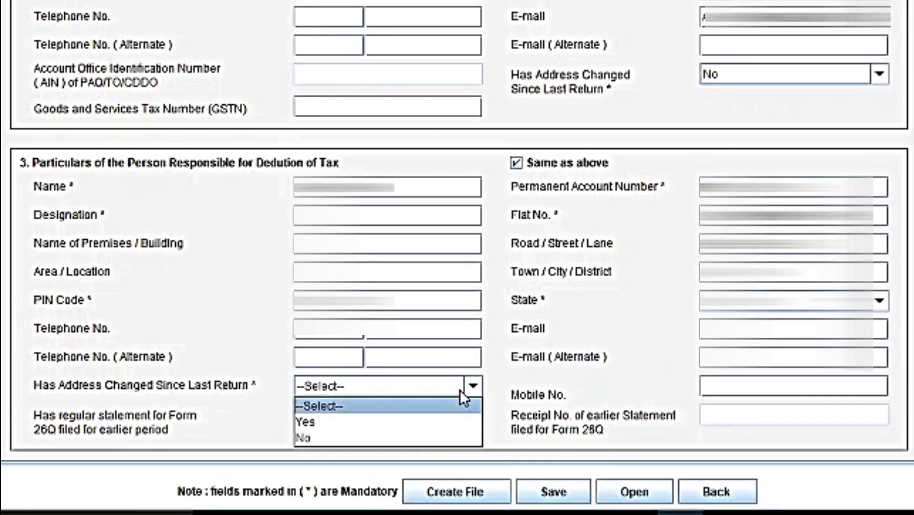
pyautogui.click(424, 437)
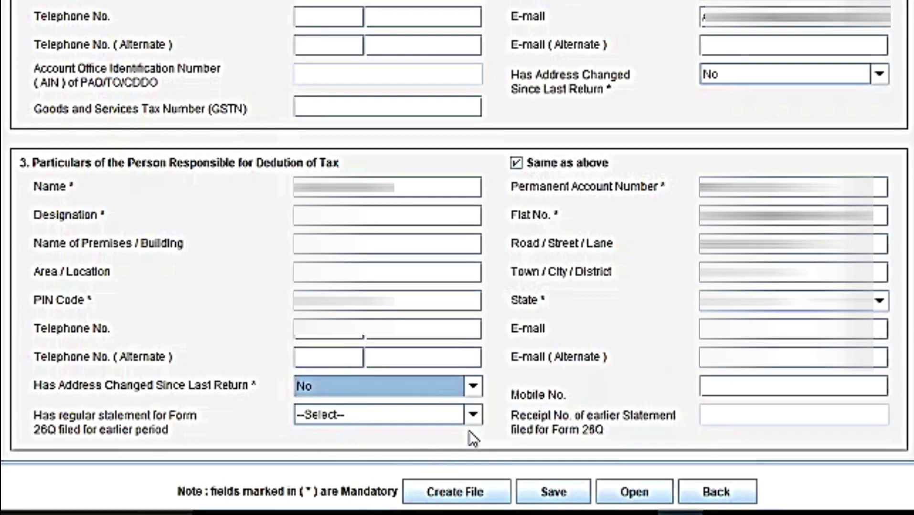
pyautogui.click(473, 415)
pyautogui.click(473, 415)
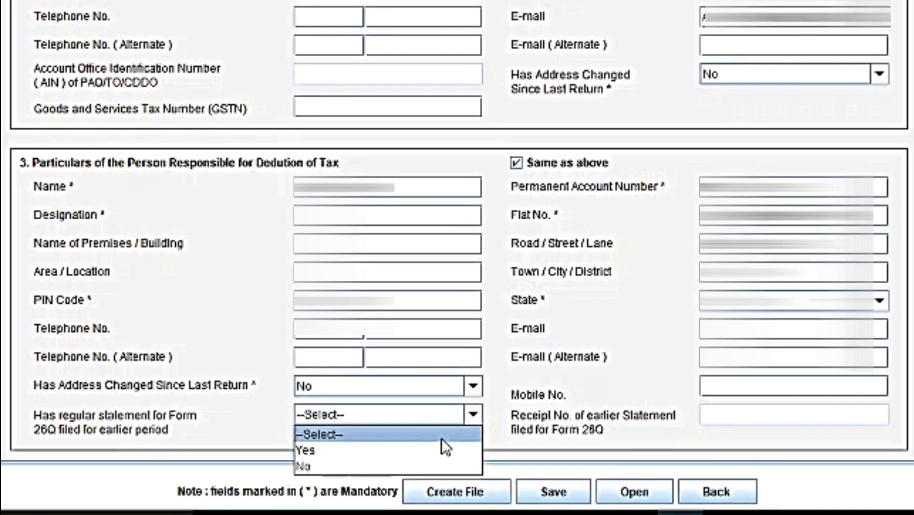
pyautogui.click(432, 452)
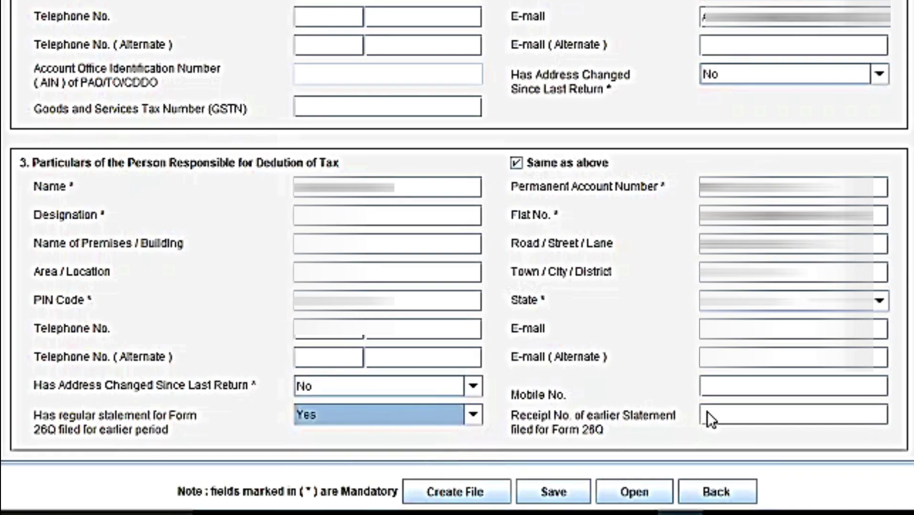
pyautogui.click(737, 416)
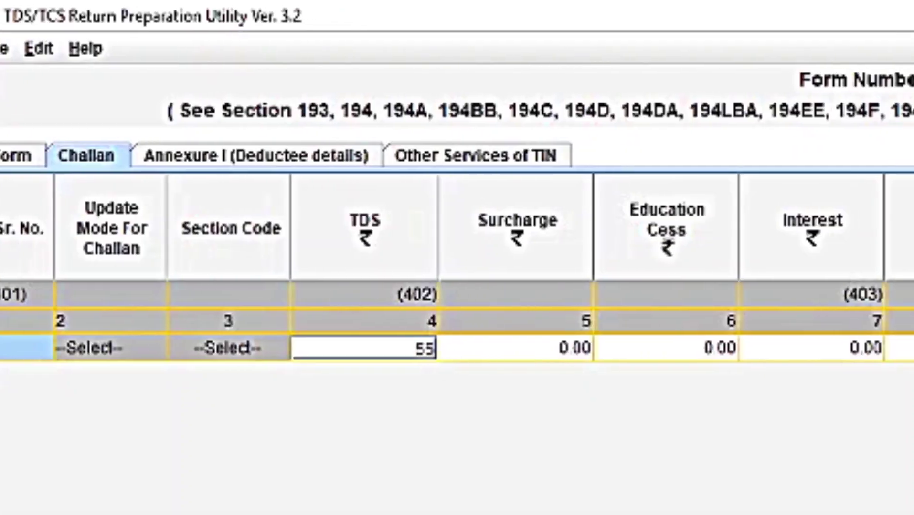
# Enter challan TDS 5560 with 0 surcharge, cess, interest, fee and penalty, then switch to the receipt PDF
pyautogui.write('560')
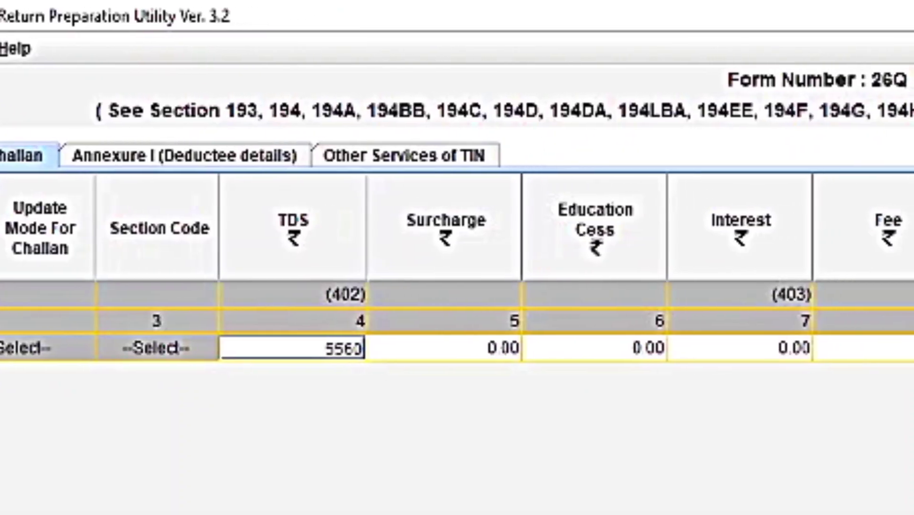
pyautogui.press('Tab')
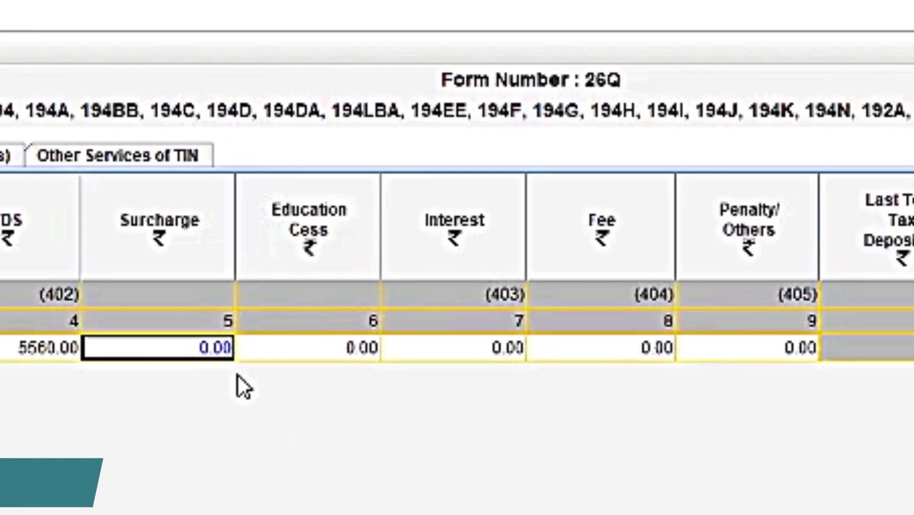
pyautogui.write('0')
pyautogui.press('Tab')
pyautogui.write('0')
pyautogui.press('Tab')
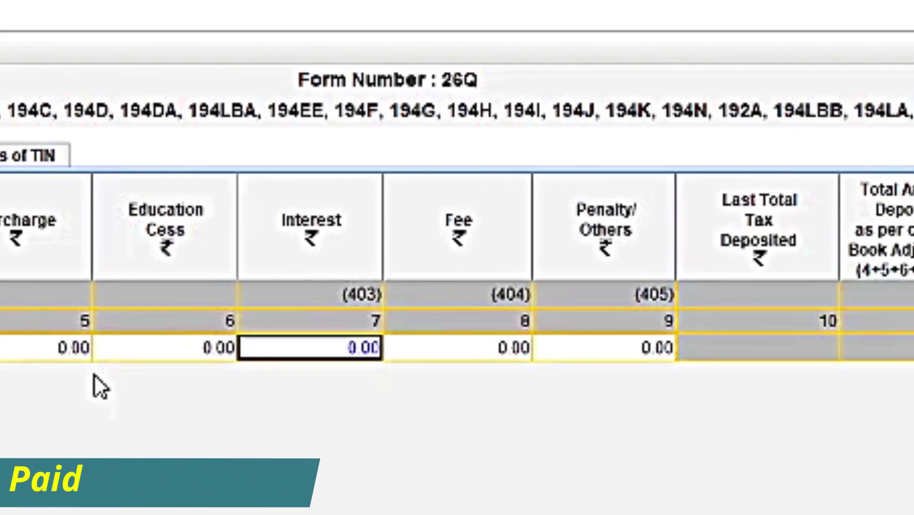
pyautogui.write('0')
pyautogui.press('Tab')
pyautogui.write('0')
pyautogui.press('Tab')
pyautogui.write('0')
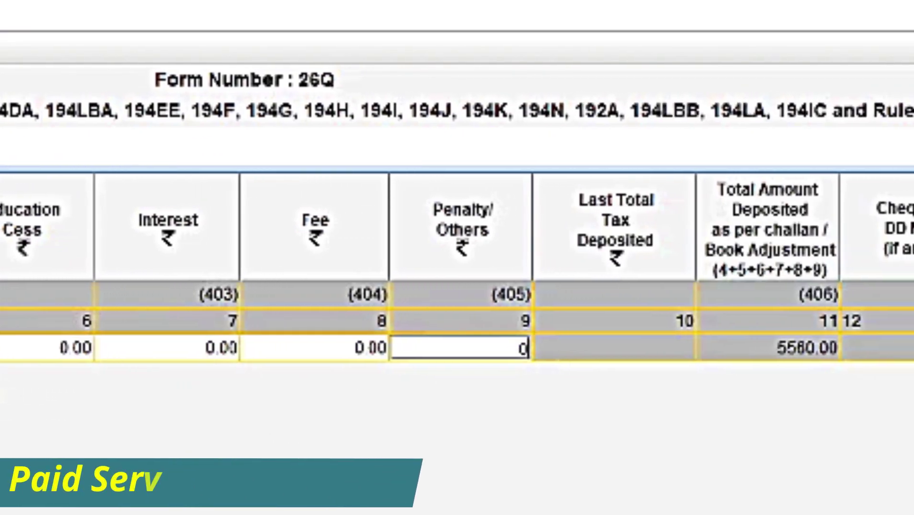
pyautogui.press('Tab')
pyautogui.press('Tab')
pyautogui.press('Tab')
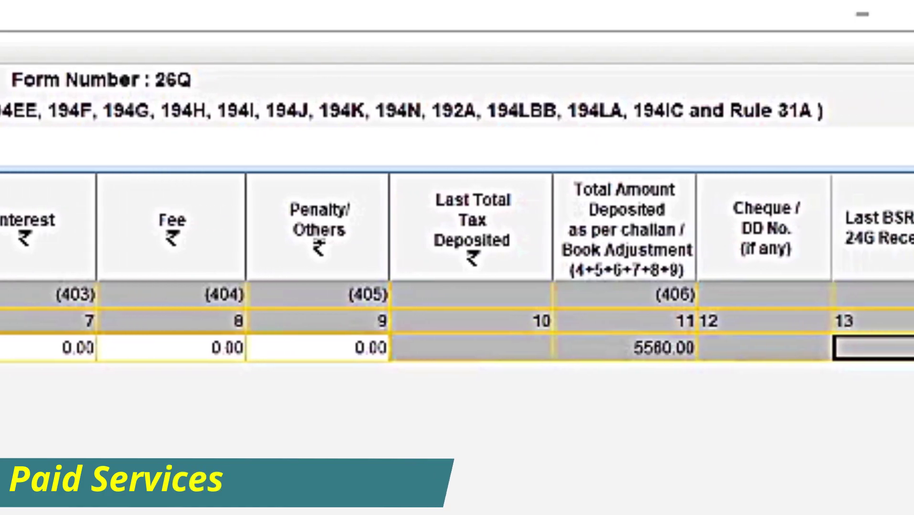
pyautogui.press('Tab')
pyautogui.hotkey('alt', 'Tab')
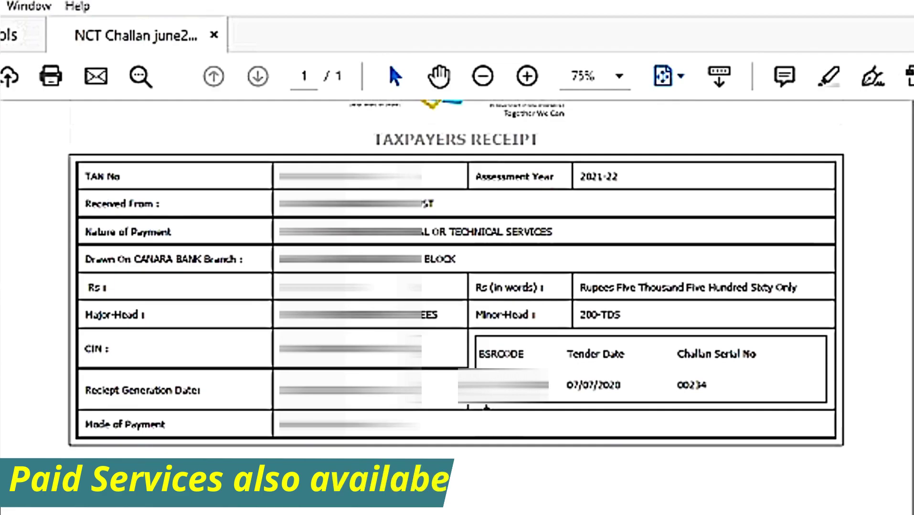
# Return from the challan receipt to the RPU challan row to record serial 00234
pyautogui.hotkey('alt', 'Tab')
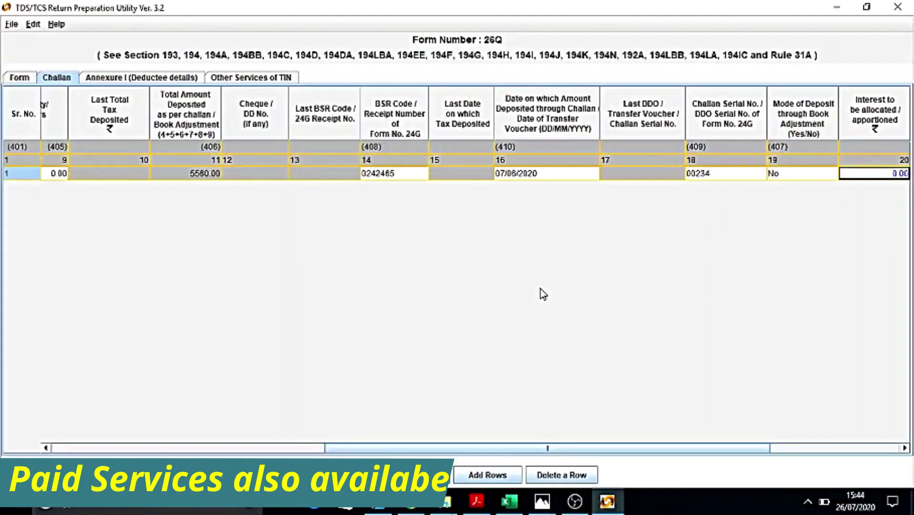
# Commit Others as 0.00 and set the challan minor head to 200
pyautogui.press('Tab')
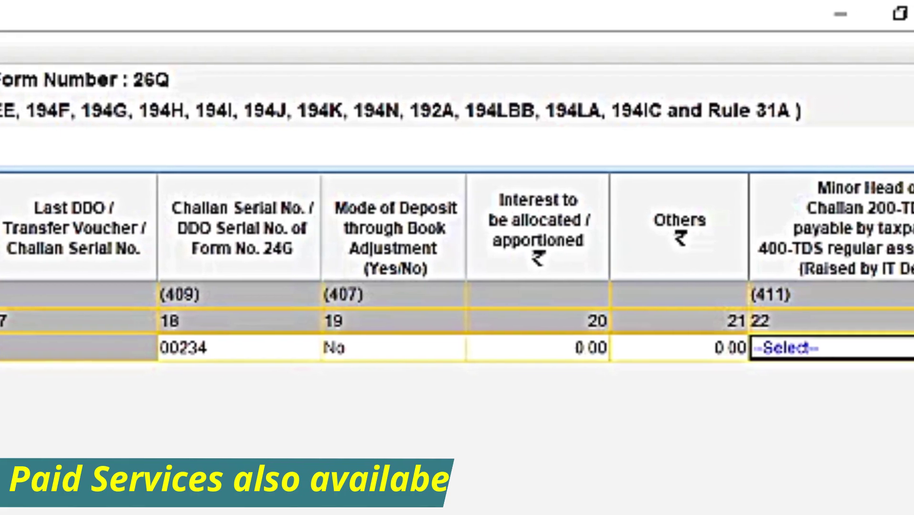
pyautogui.click(911, 348)
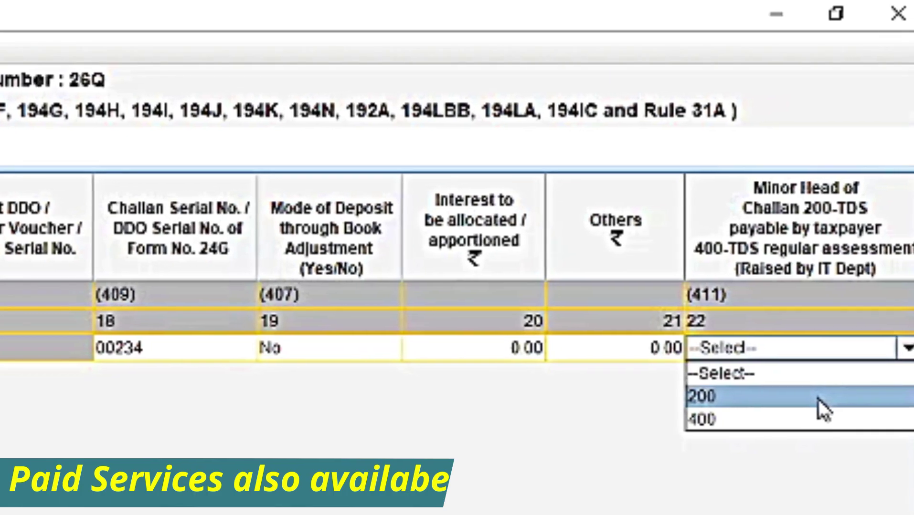
pyautogui.click(834, 399)
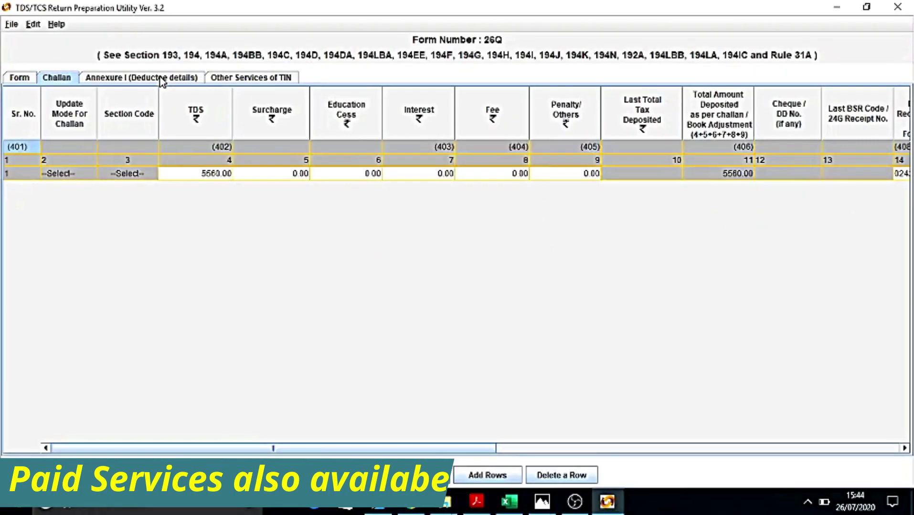
# Insert one deductee record linked to challan 1 on the Annexure I deductee tab
pyautogui.click(162, 78)
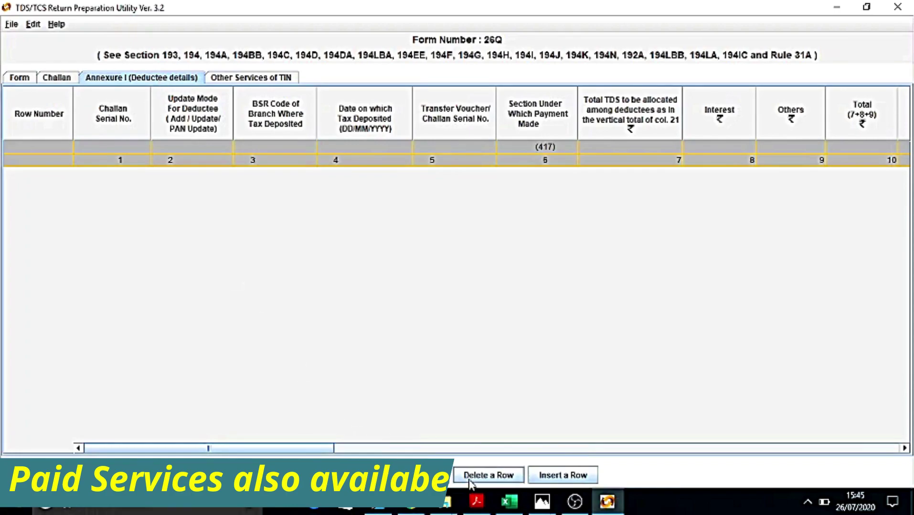
pyautogui.click(562, 476)
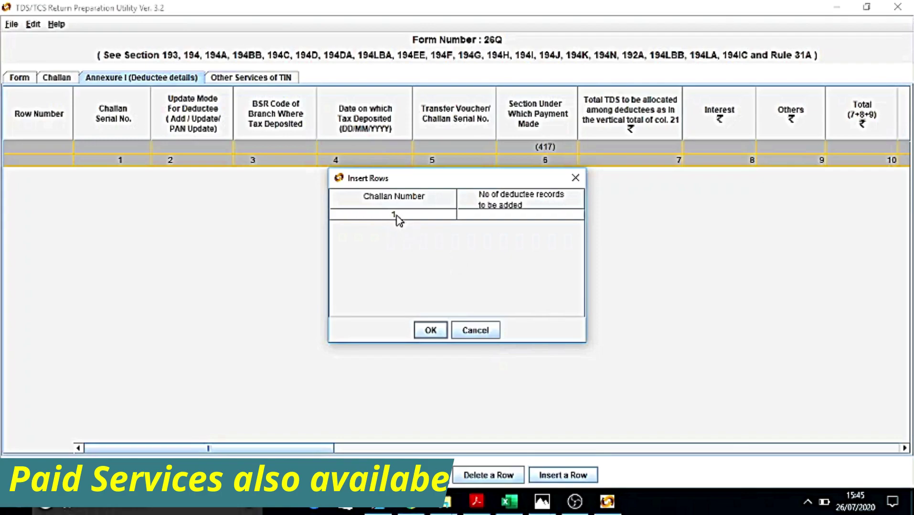
pyautogui.click(498, 217)
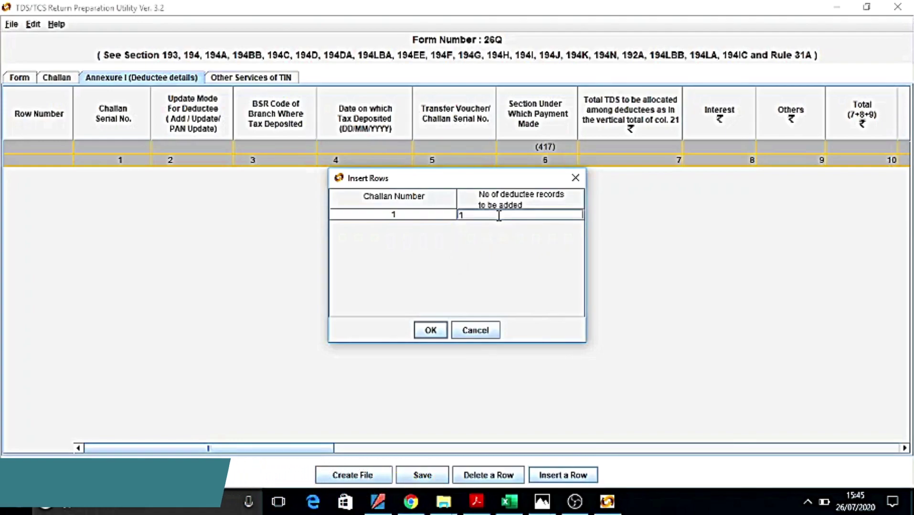
pyautogui.click(431, 332)
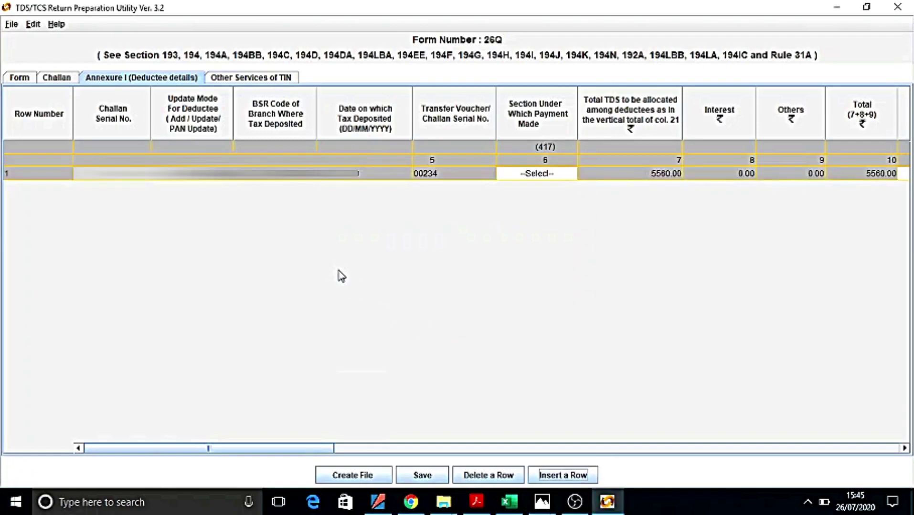
# Pick the payment section for deductee row 1
pyautogui.click(537, 177)
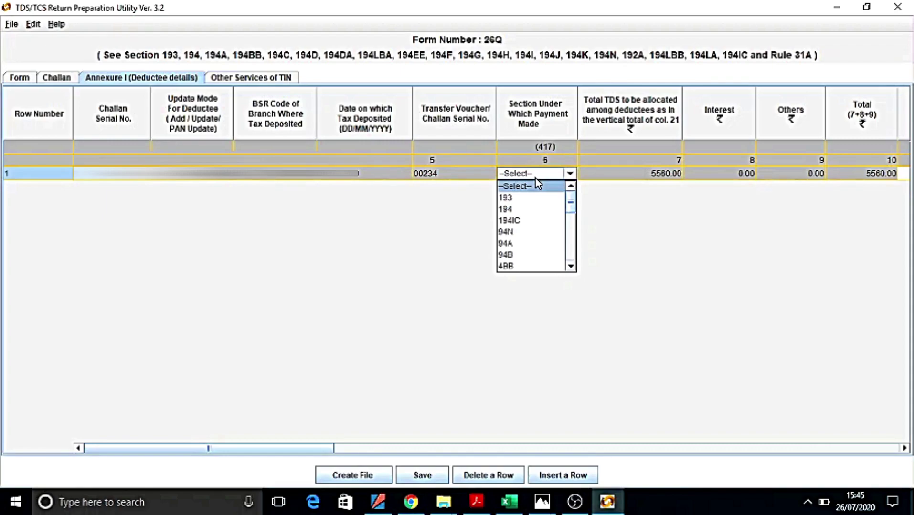
pyautogui.click(570, 266)
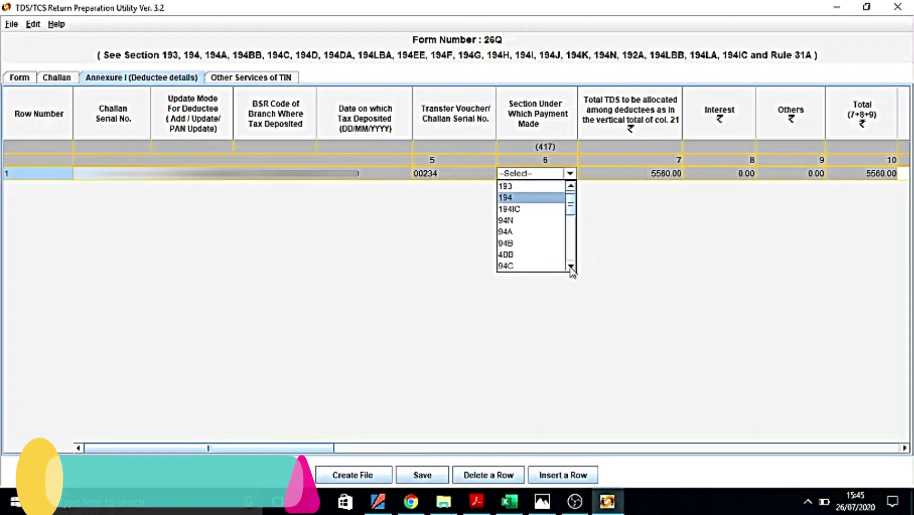
pyautogui.click(570, 266)
pyautogui.click(570, 266)
pyautogui.click(525, 244)
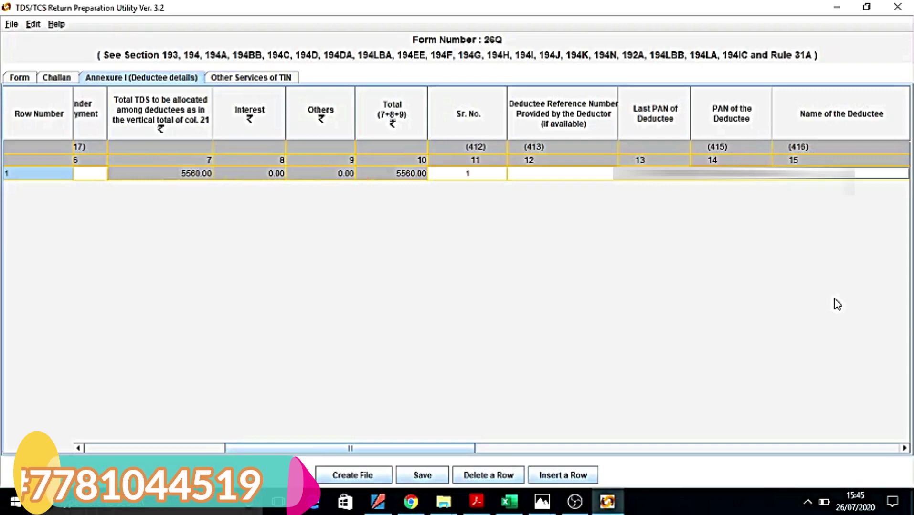
# Enter payment date 25/05/2020, amount 55555, TDS 5556, zero surcharge and cess, deposited 5556
pyautogui.press('Tab')
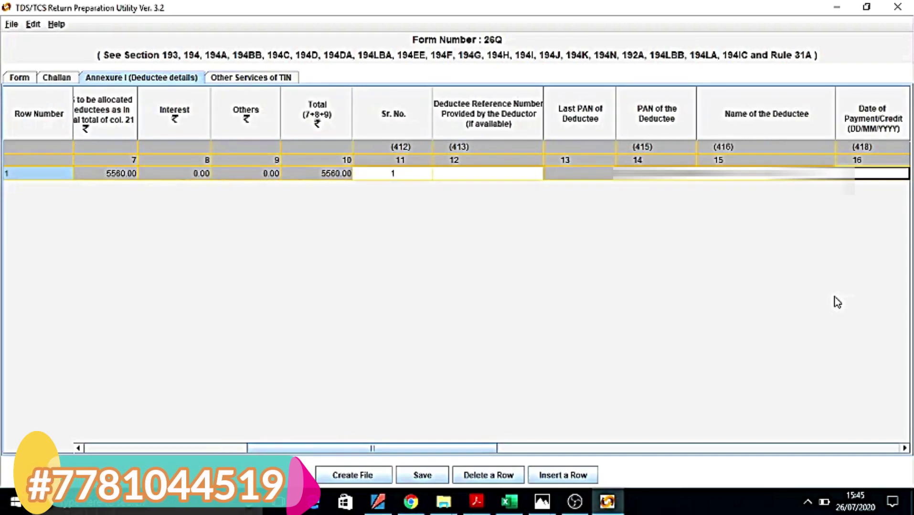
pyautogui.press('F2')
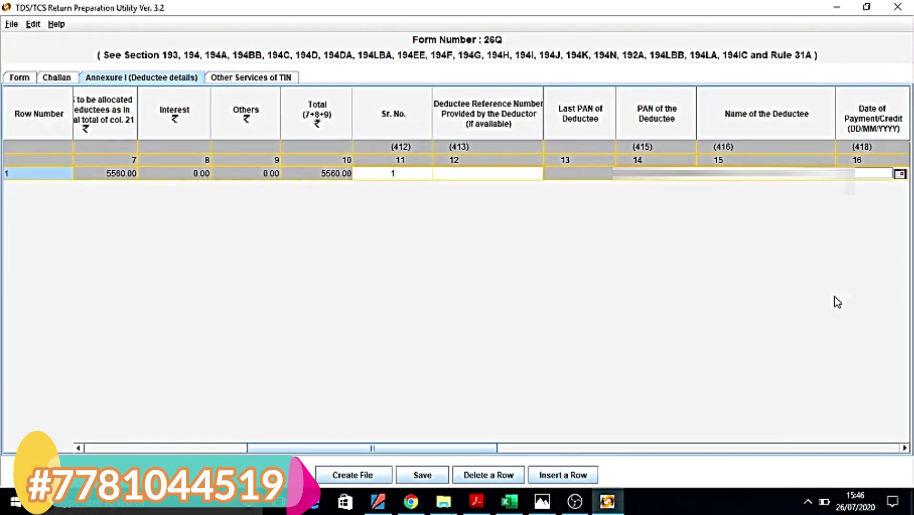
pyautogui.write('25/05/2020')
pyautogui.press('Tab')
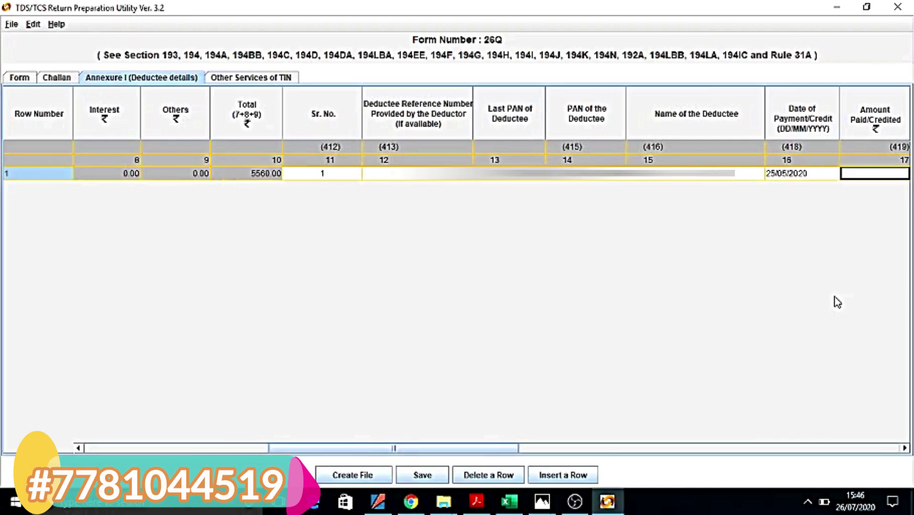
pyautogui.write('555')
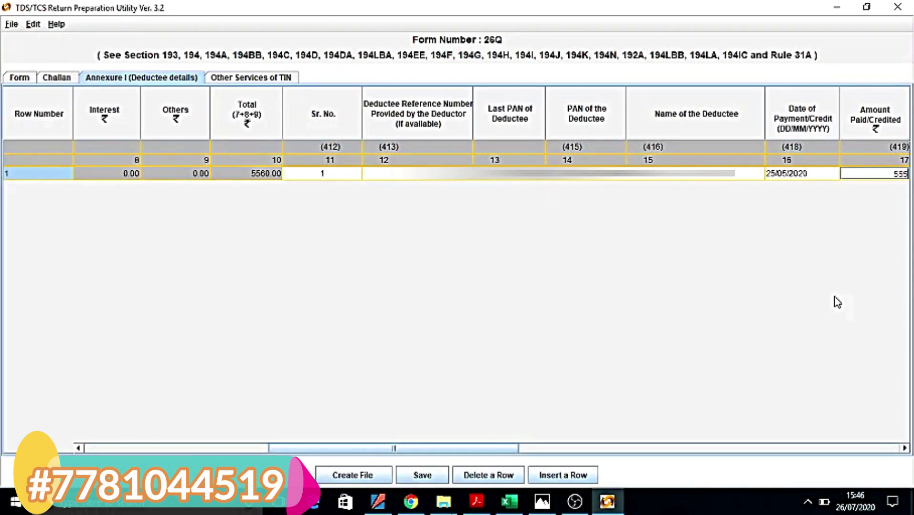
pyautogui.write('55')
pyautogui.press('Tab')
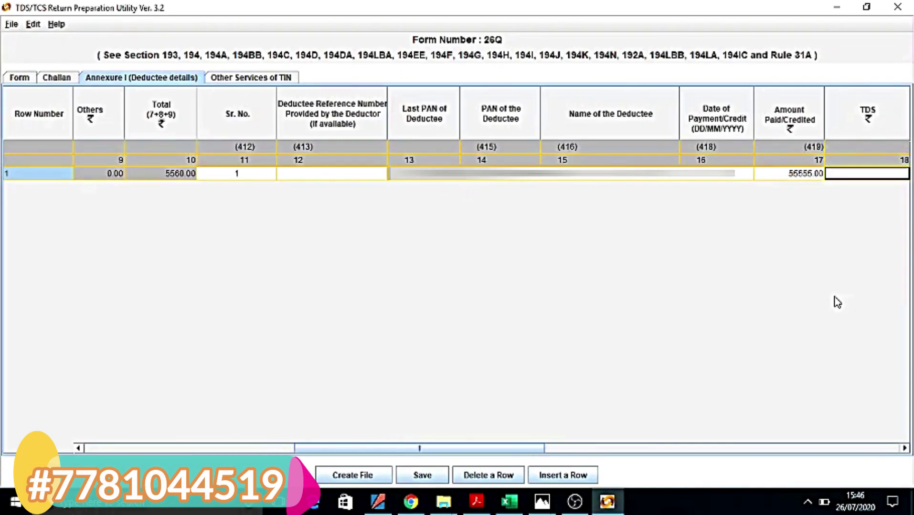
pyautogui.write('5556')
pyautogui.press('Tab')
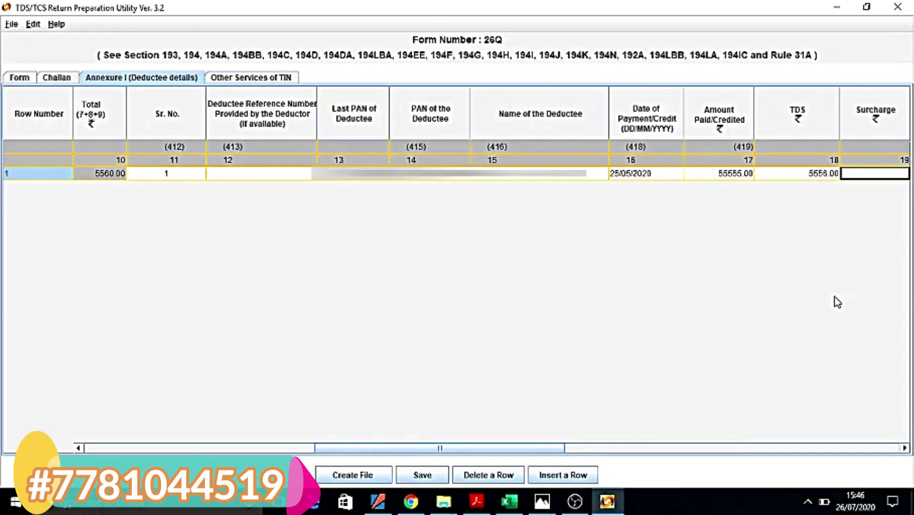
pyautogui.write('0')
pyautogui.press('Tab')
pyautogui.write('0')
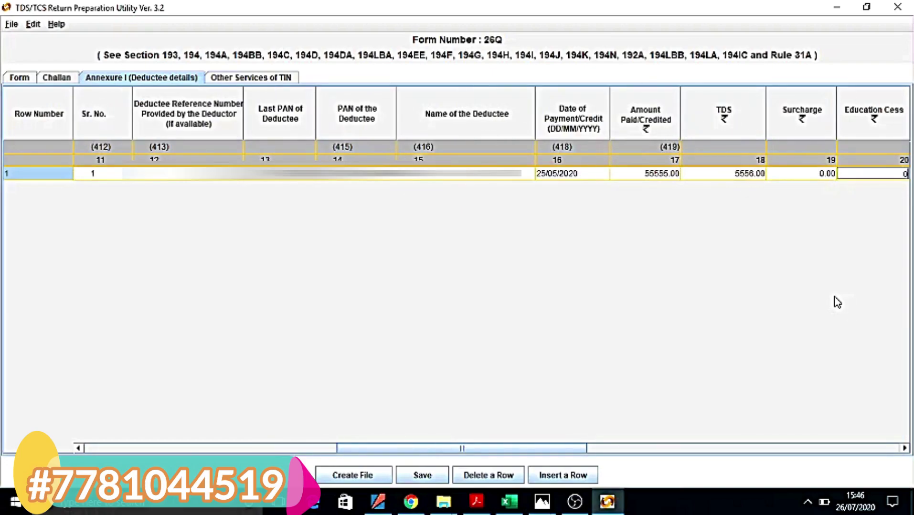
pyautogui.press('Tab')
pyautogui.press('Tab')
pyautogui.press('Tab')
pyautogui.write('5556')
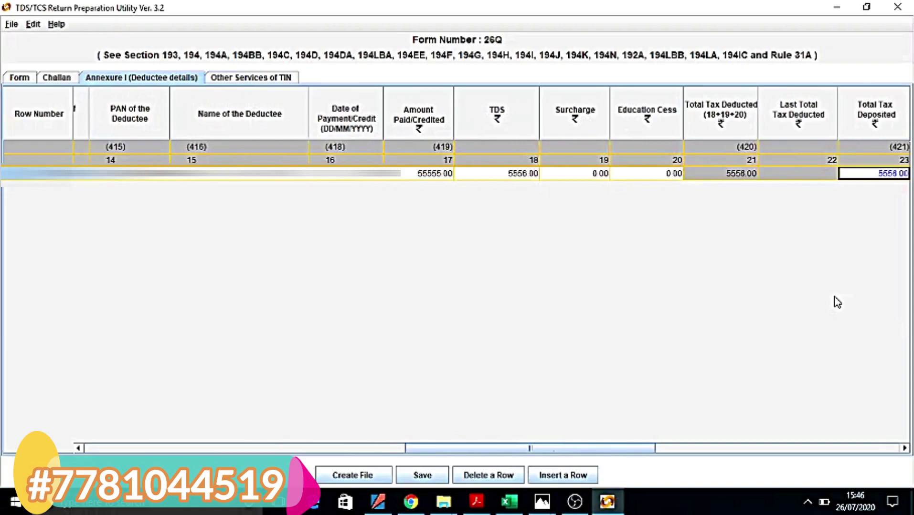
pyautogui.press('Tab')
pyautogui.press('Tab')
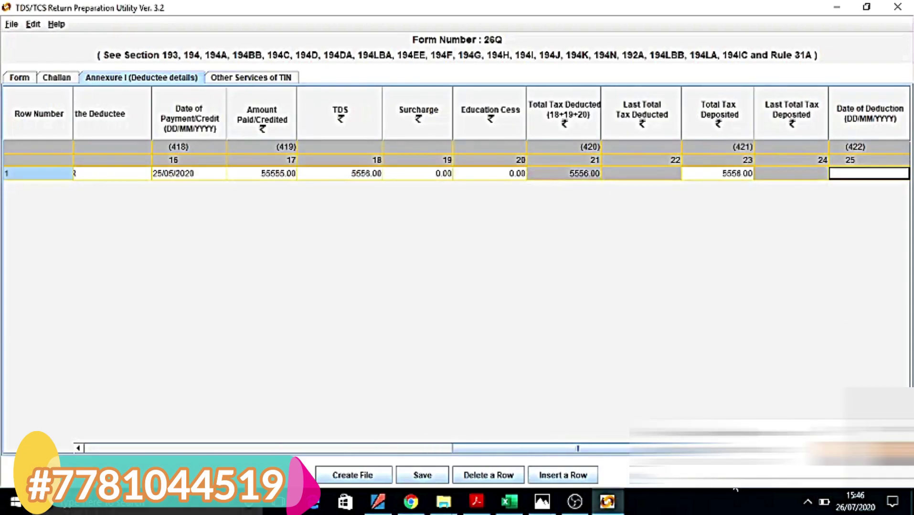
# Enter deduction date 25/05/2020, keep deductee code 02, and set the rate to 10%
pyautogui.press('F2')
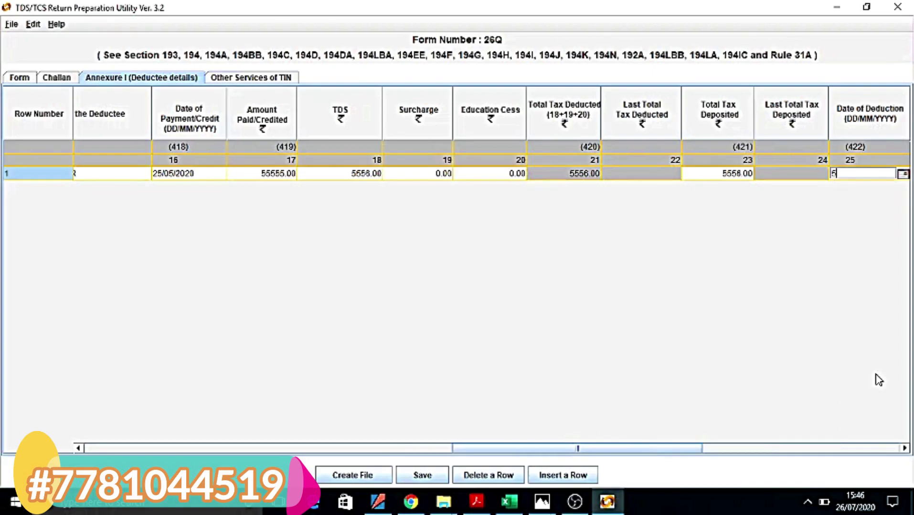
pyautogui.write('25//')
pyautogui.press('BackSpace')
pyautogui.press('BackSpace')
pyautogui.press('BackSpace')
pyautogui.press('Tab')
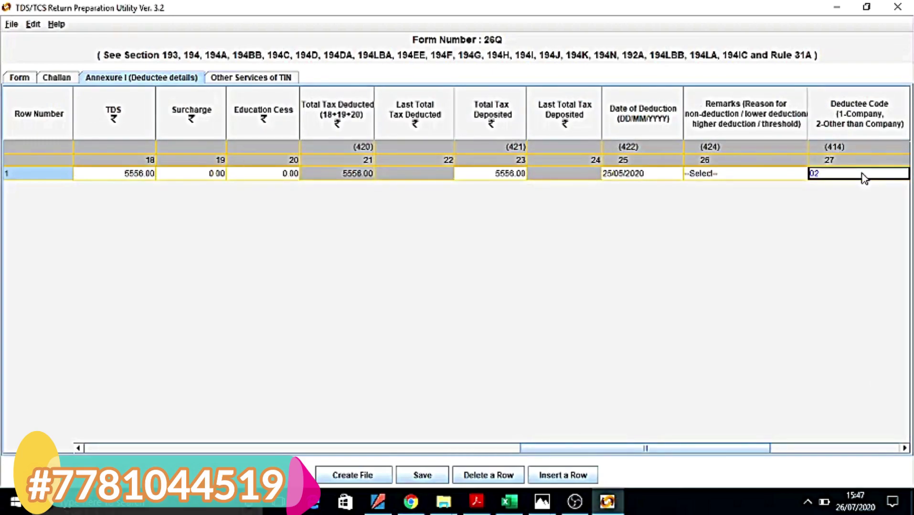
pyautogui.press('Tab')
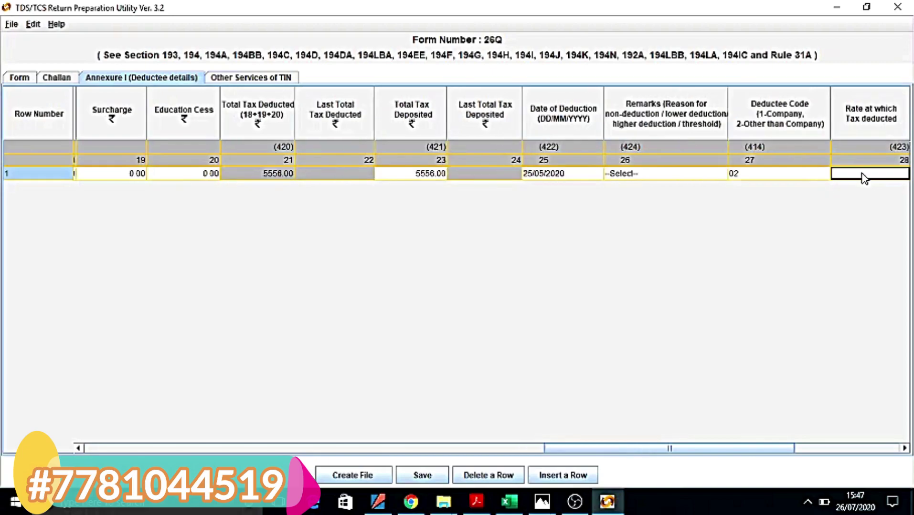
pyautogui.click(780, 176)
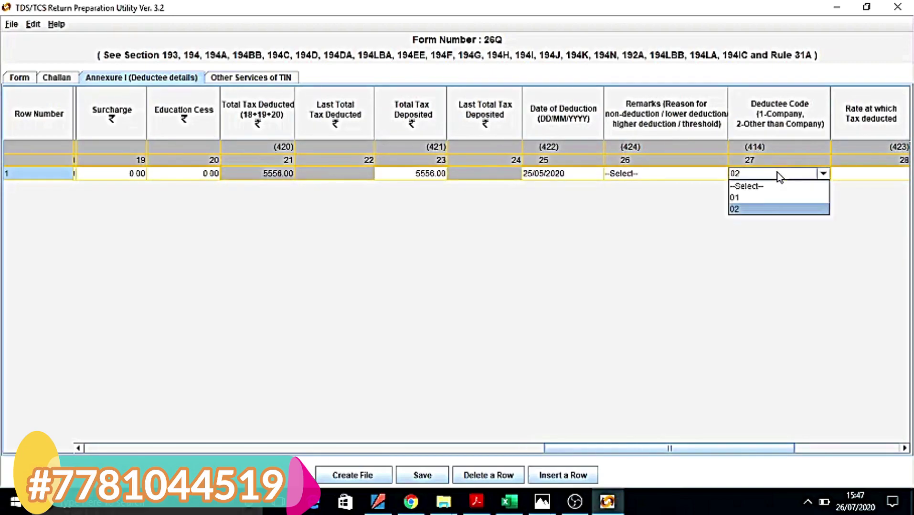
pyautogui.click(778, 175)
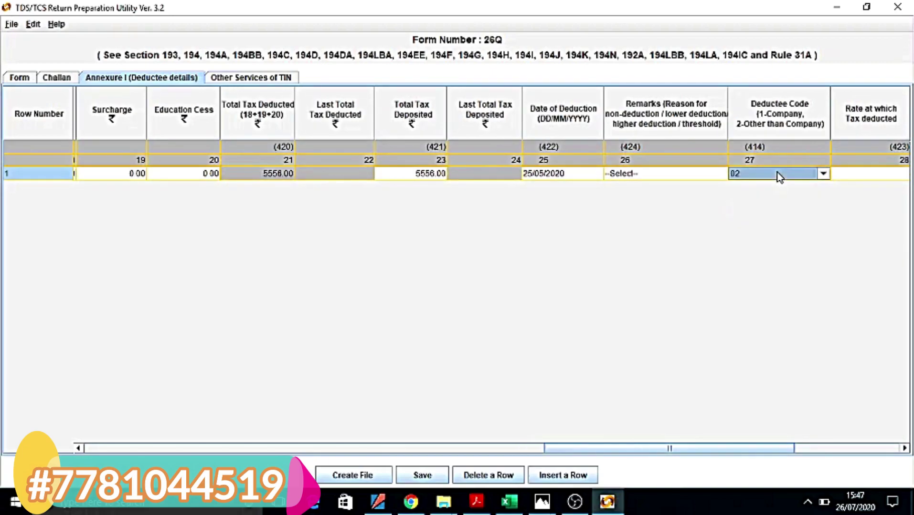
pyautogui.click(850, 182)
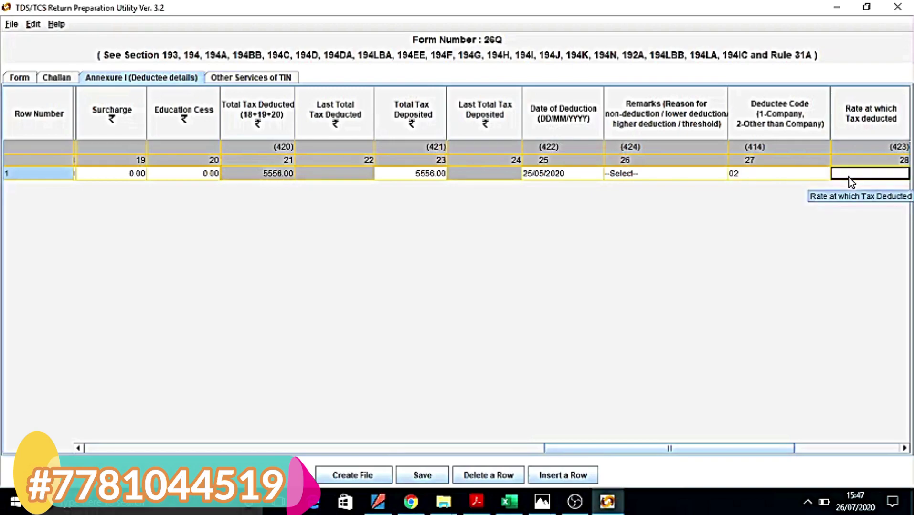
pyautogui.write('10')
pyautogui.press('Tab')
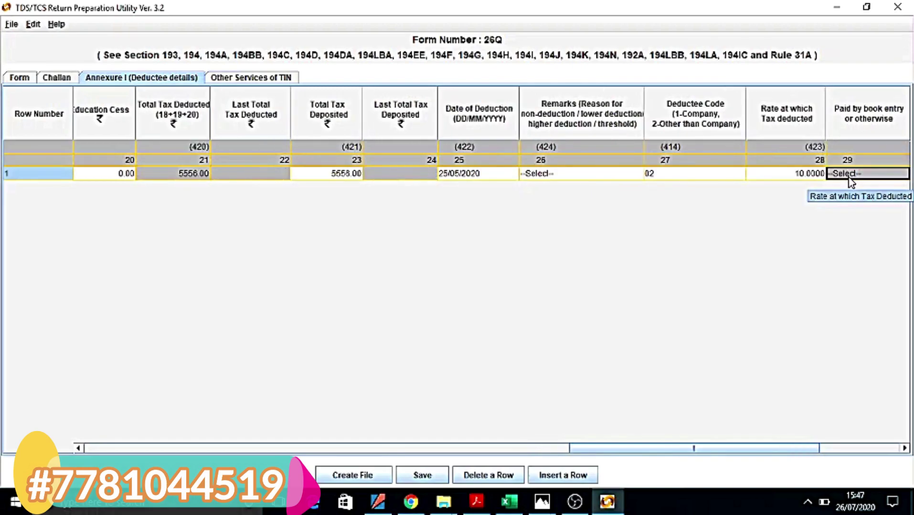
pyautogui.press('Tab')
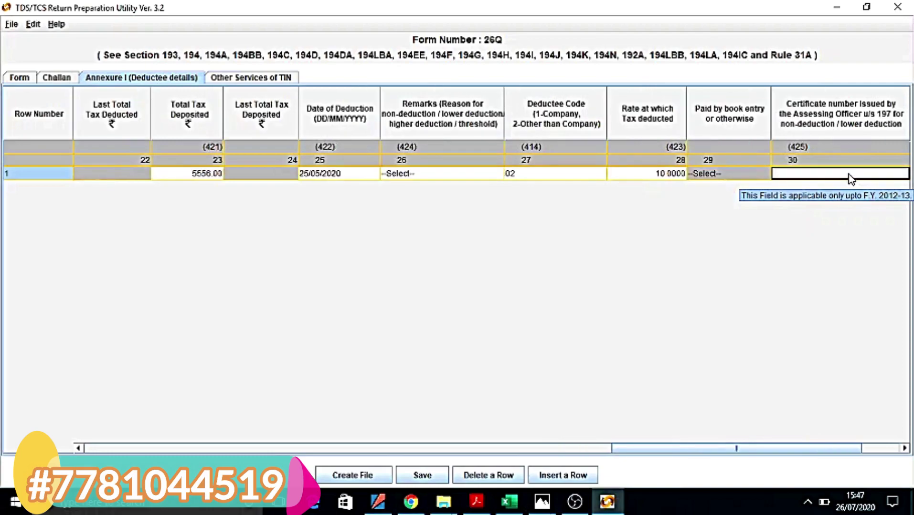
pyautogui.press('Tab')
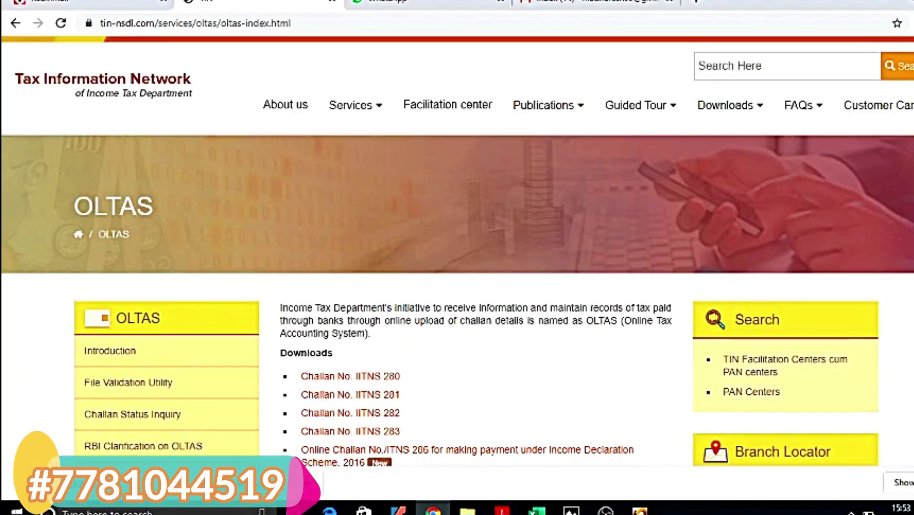
# Go to OLTAS Challan Status Inquiry and launch the online challan status application
pyautogui.scroll(-5, 457, 287)
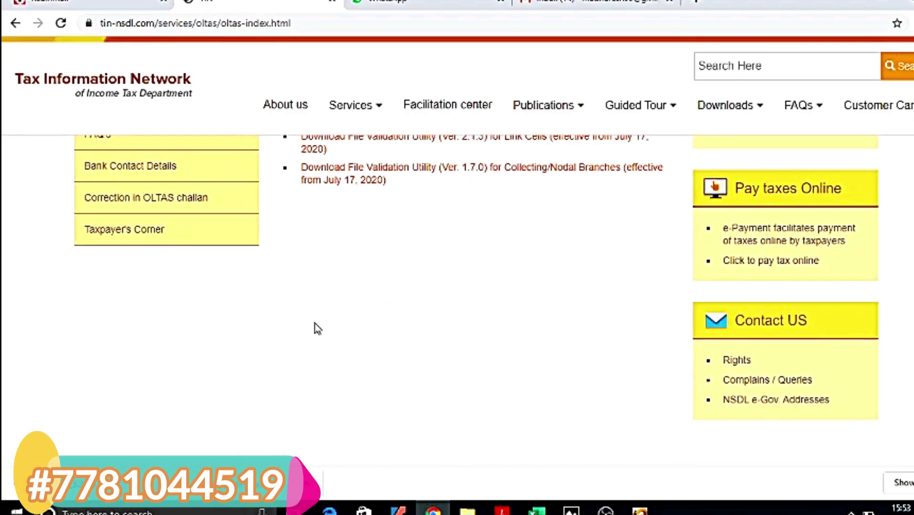
pyautogui.scroll(3, 318, 328)
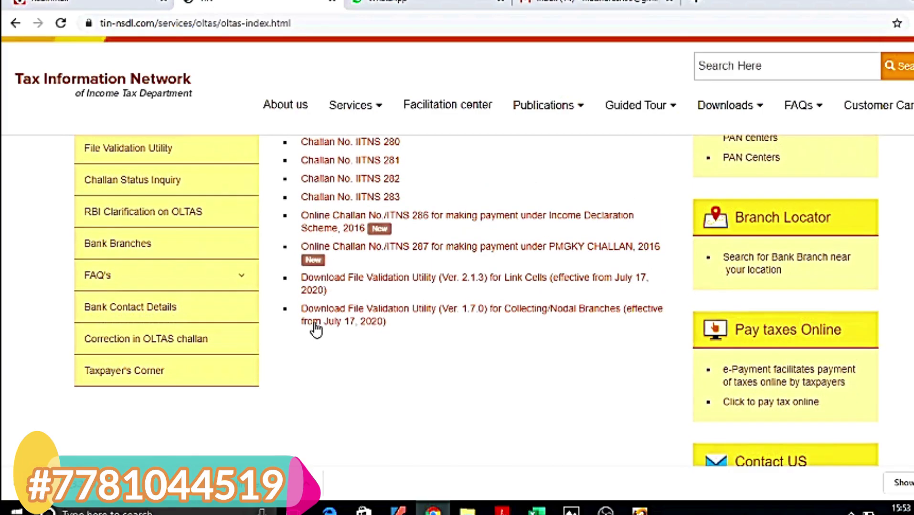
pyautogui.scroll(1, 315, 329)
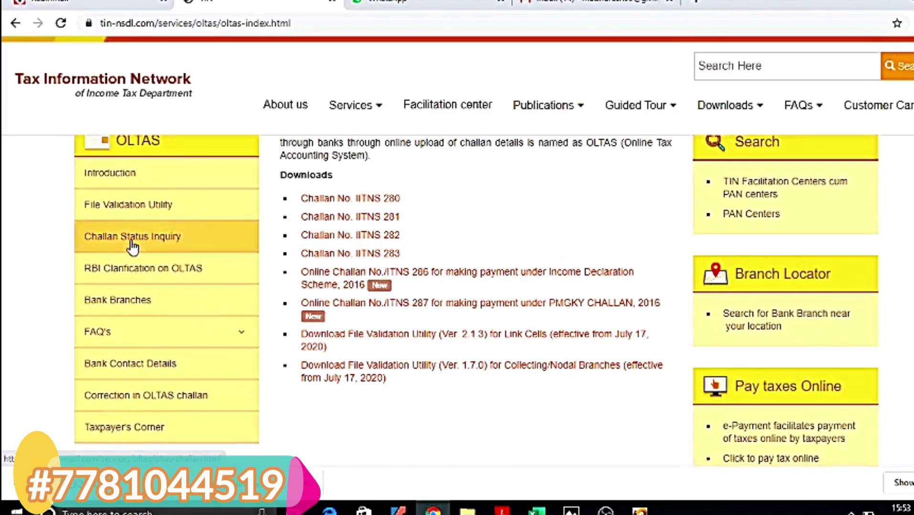
pyautogui.click(133, 247)
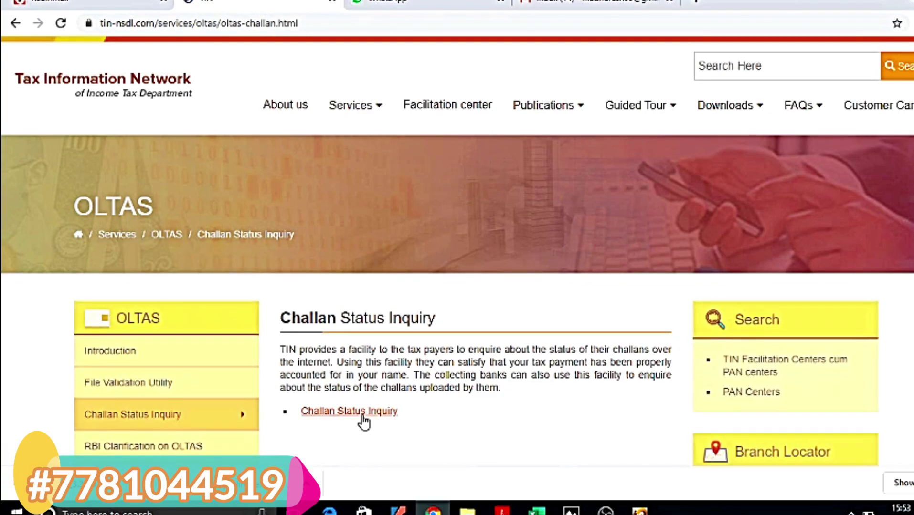
pyautogui.click(362, 416)
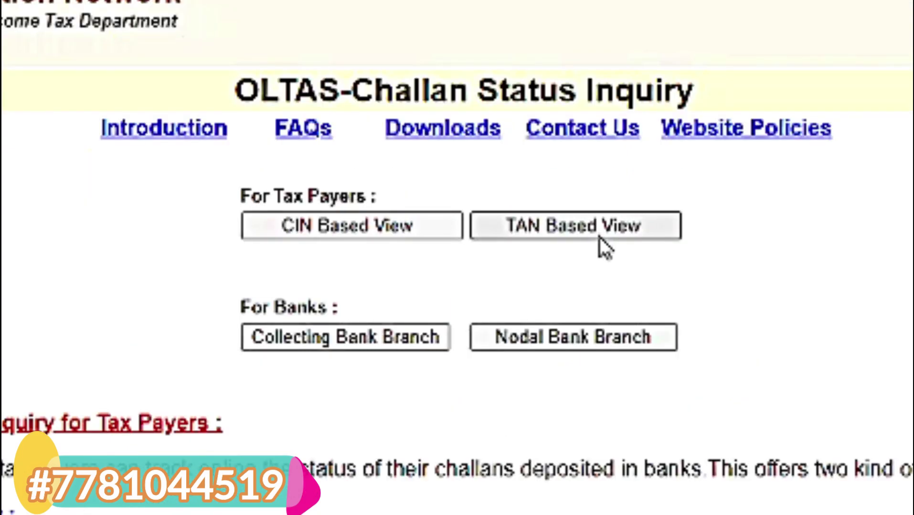
# Run the OLTAS TAN-based challan query for the deductor's TAN from 01 JUN 2020 to 23 JUL 2020
pyautogui.click(599, 238)
pyautogui.click(503, 191)
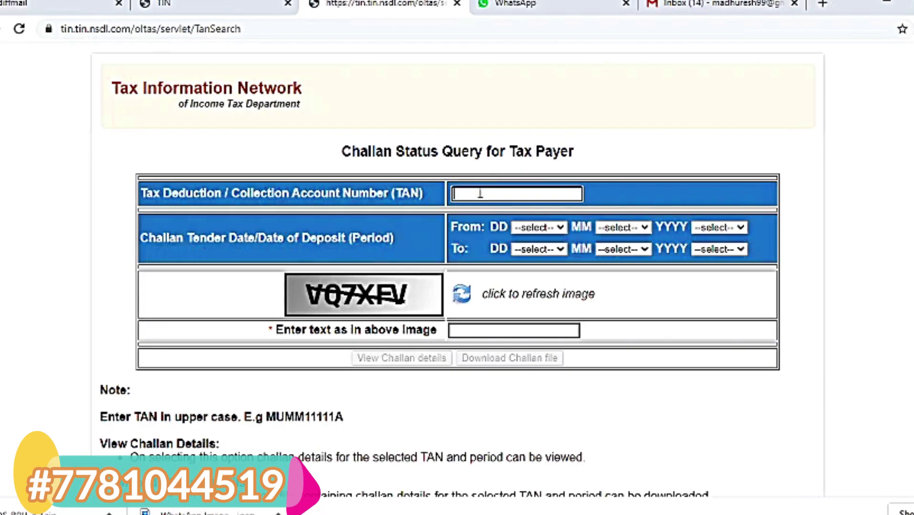
pyautogui.click(315, 346)
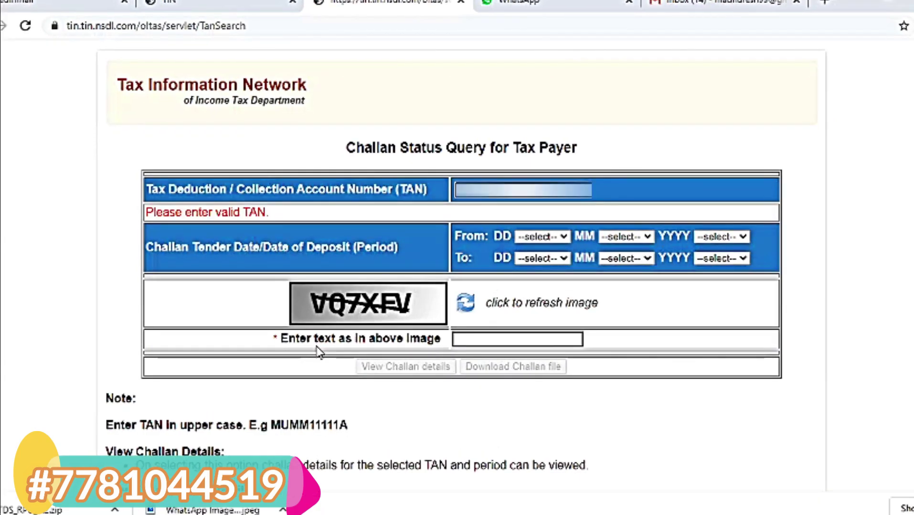
pyautogui.click(564, 238)
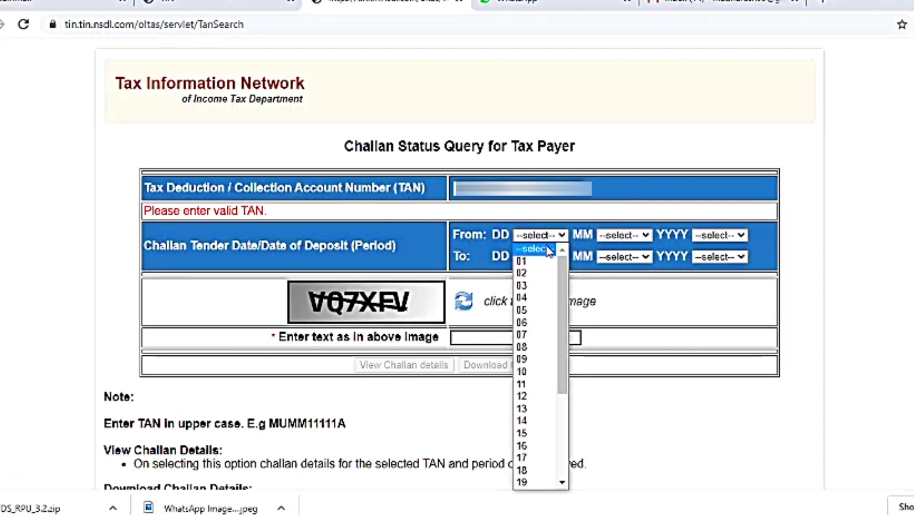
pyautogui.click(539, 261)
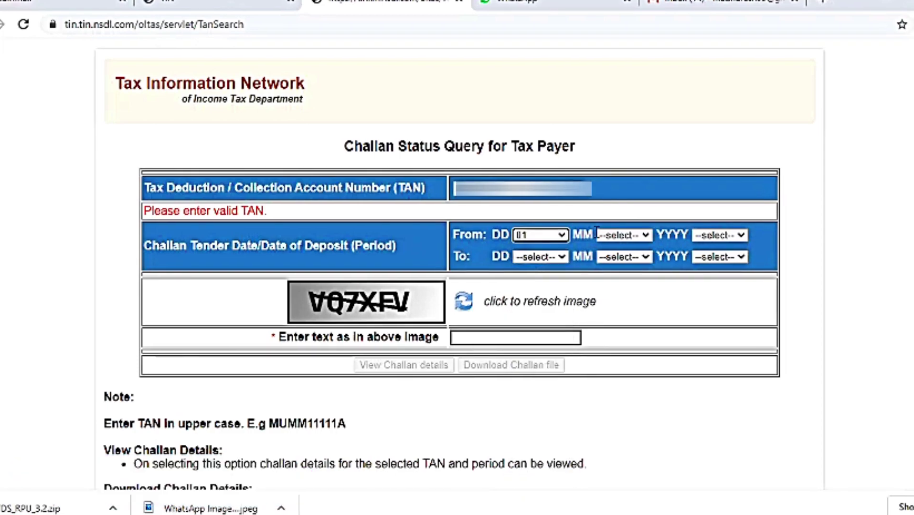
pyautogui.click(647, 237)
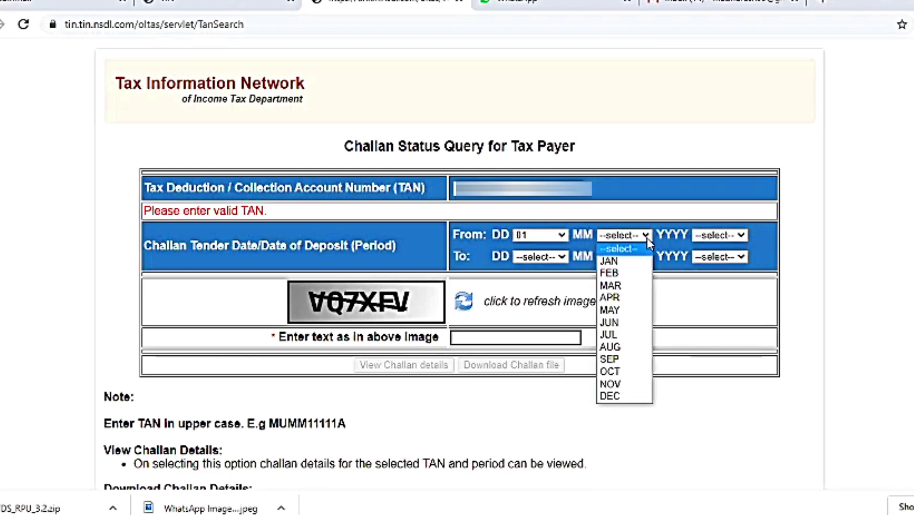
pyautogui.click(633, 323)
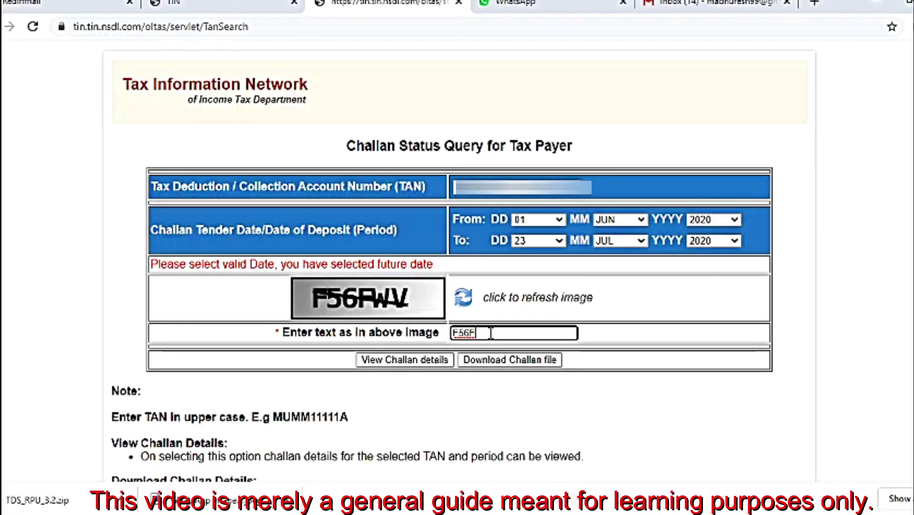
pyautogui.write('WV')
pyautogui.click(406, 363)
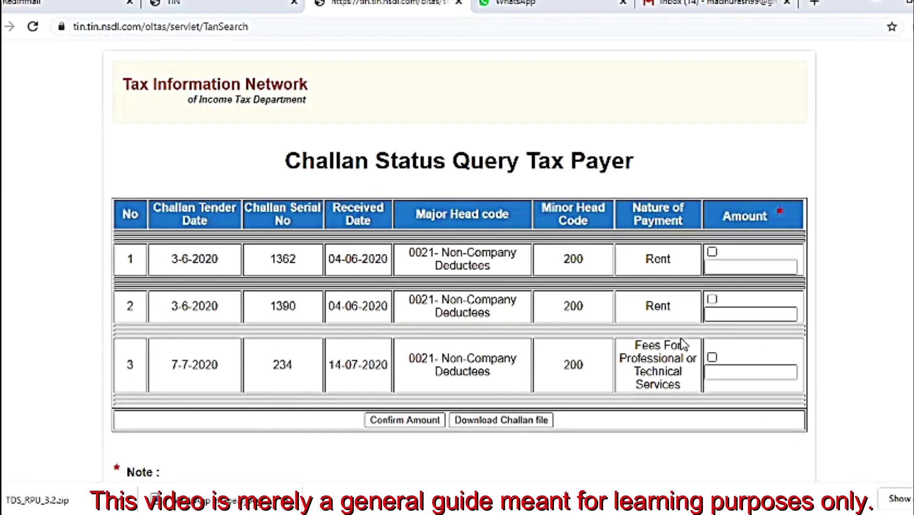
# Confirm challan 234's amount as 5560 and download its .csi challan file
pyautogui.click(712, 357)
pyautogui.click(712, 373)
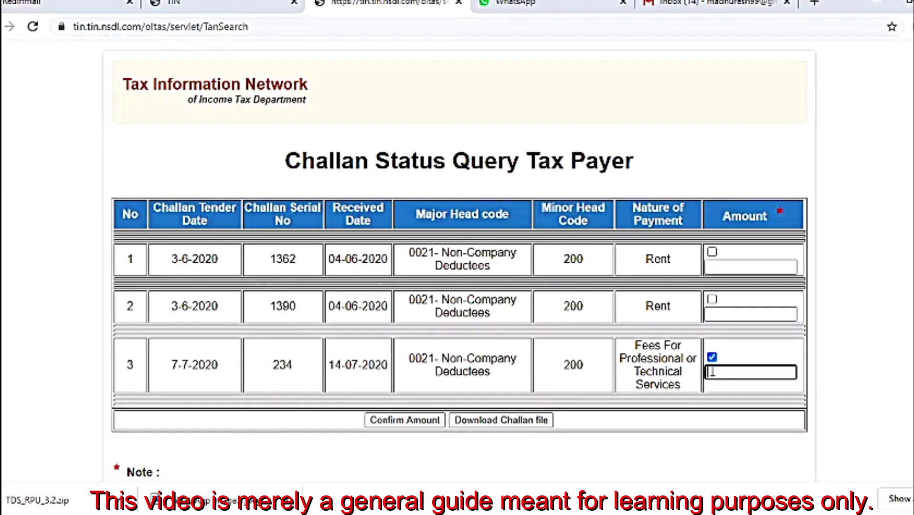
pyautogui.write('5555')
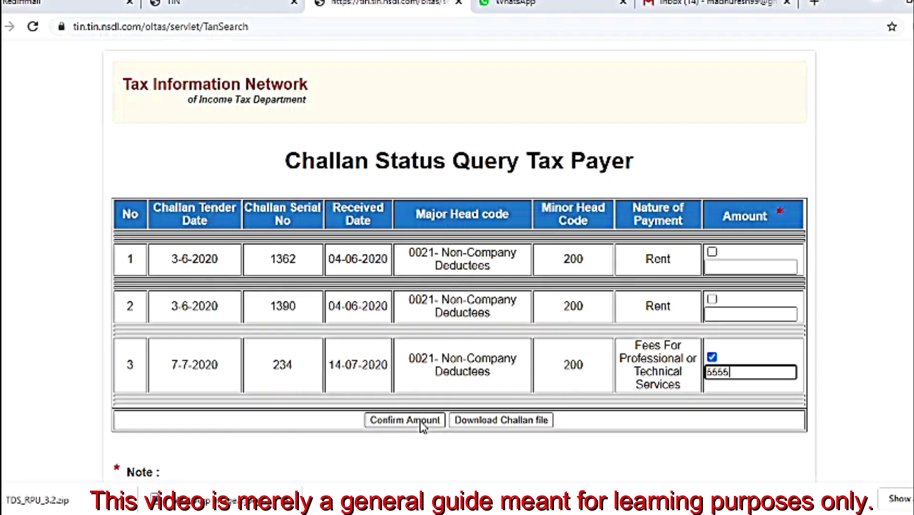
pyautogui.press('BackSpace')
pyautogui.press('BackSpace')
pyautogui.write('60')
pyautogui.click(412, 422)
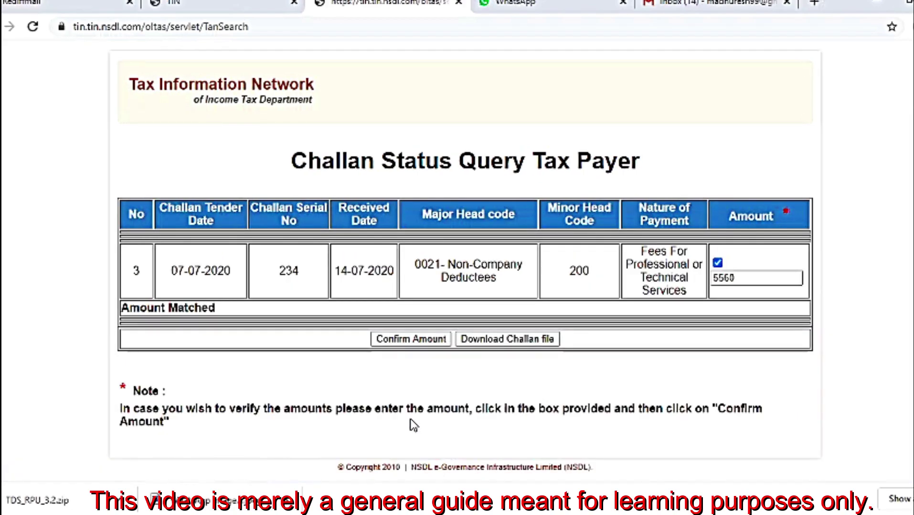
pyautogui.click(497, 342)
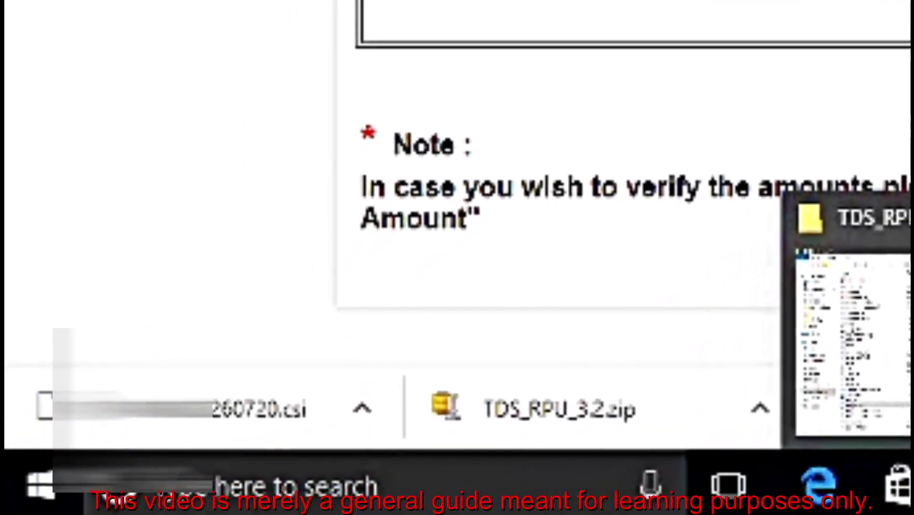
# Back in RPU, start Form 26Q file creation and dismiss the Responsible Person message
pyautogui.click(759, 510)
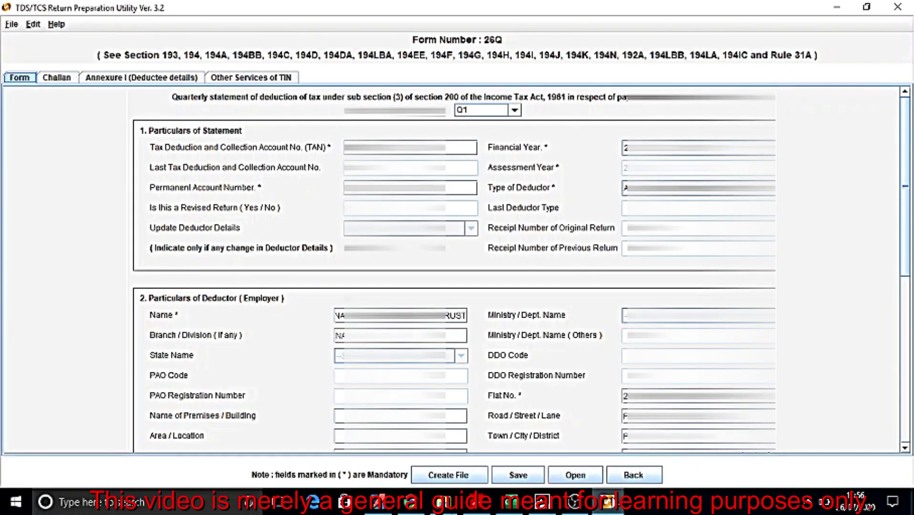
pyautogui.click(457, 477)
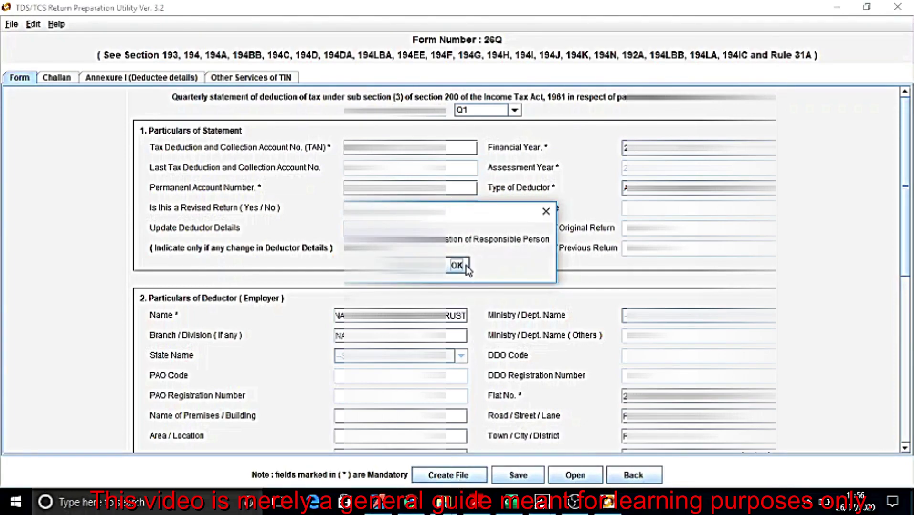
pyautogui.click(463, 265)
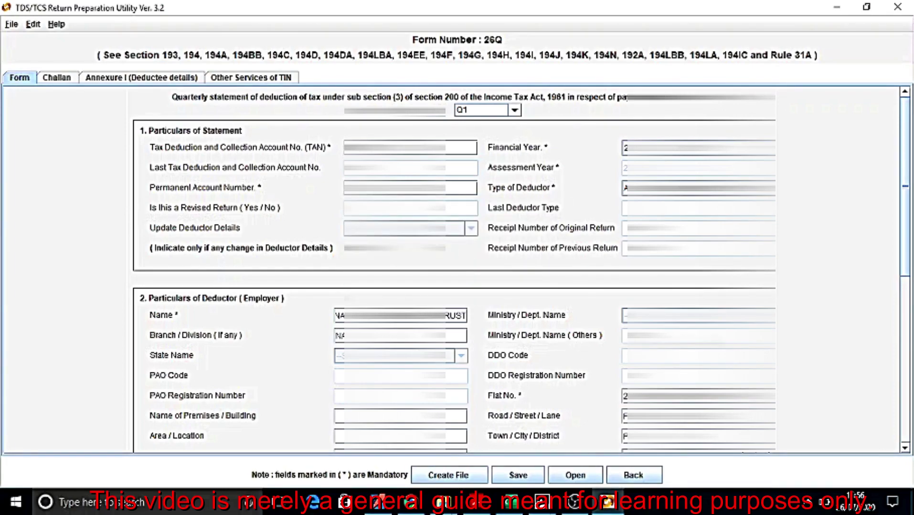
pyautogui.click(904, 448)
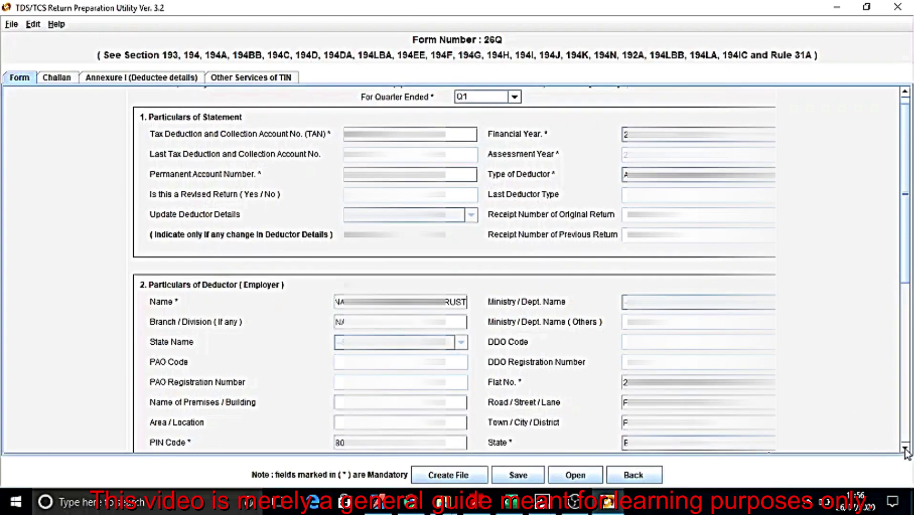
pyautogui.scroll(-5, 906, 451)
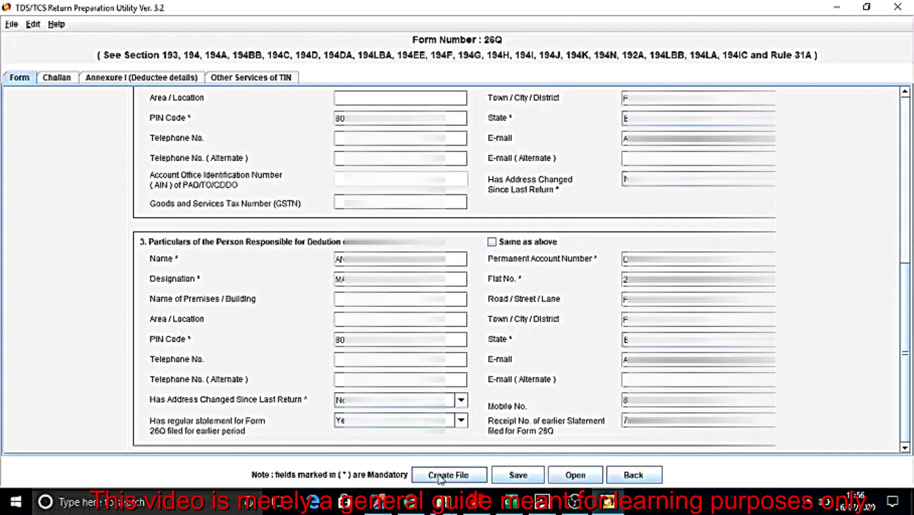
# Open the Provide Path settings, browse to the NCT TDS folder, then cancel the file picker
pyautogui.click(442, 476)
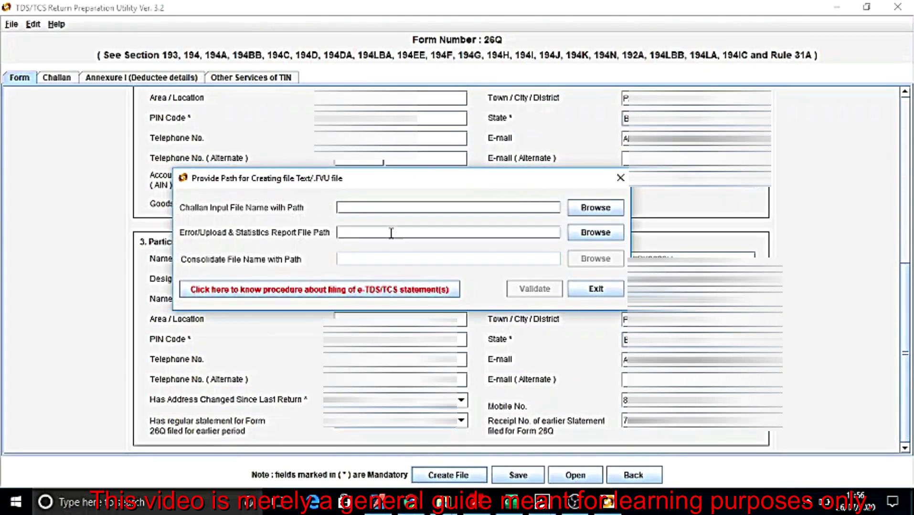
pyautogui.click(595, 208)
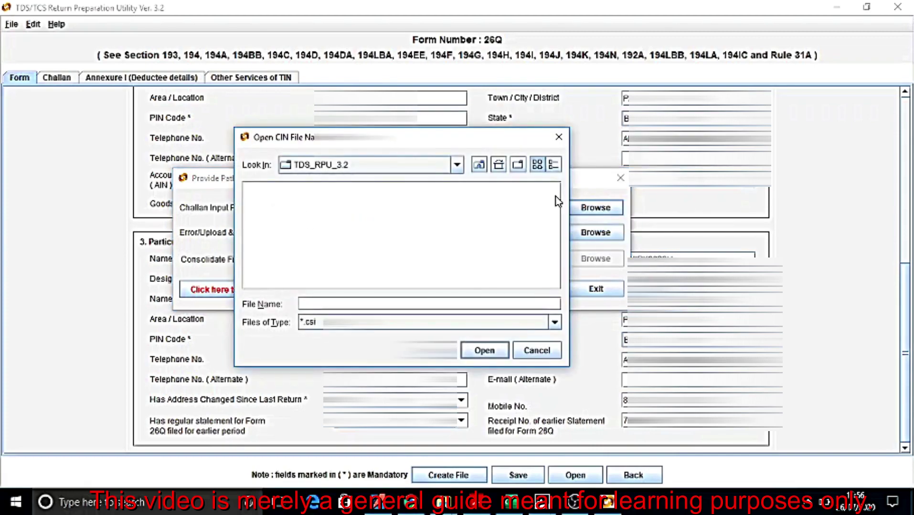
pyautogui.click(478, 165)
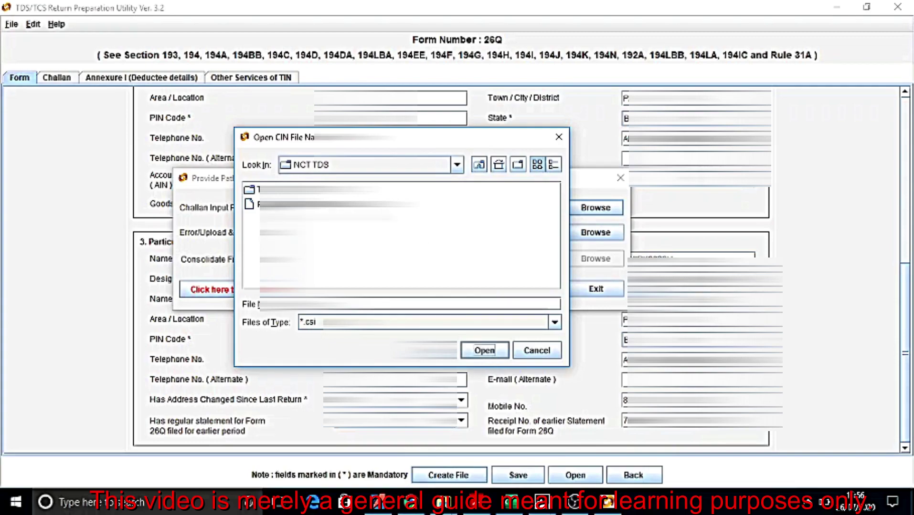
pyautogui.click(527, 355)
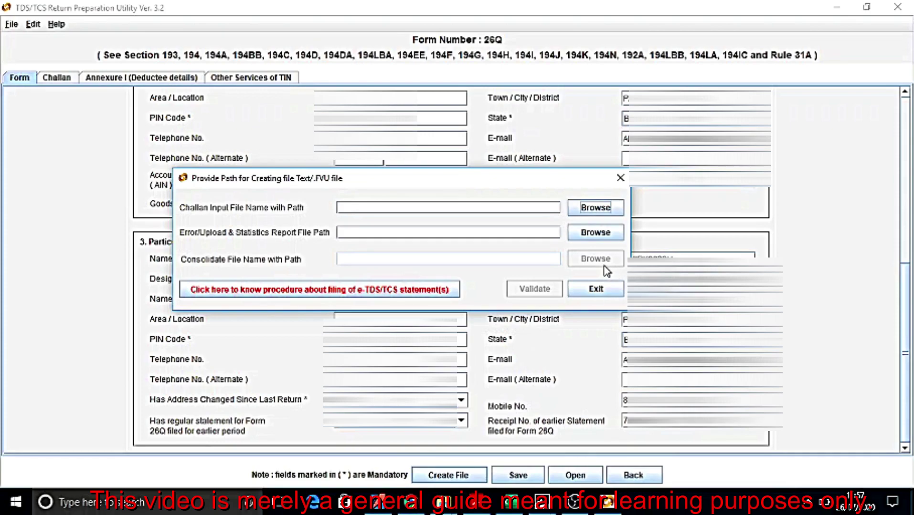
# Use the downloaded .csi challan file to validate the Form 26Q statement, acknowledging both messages
pyautogui.click(592, 208)
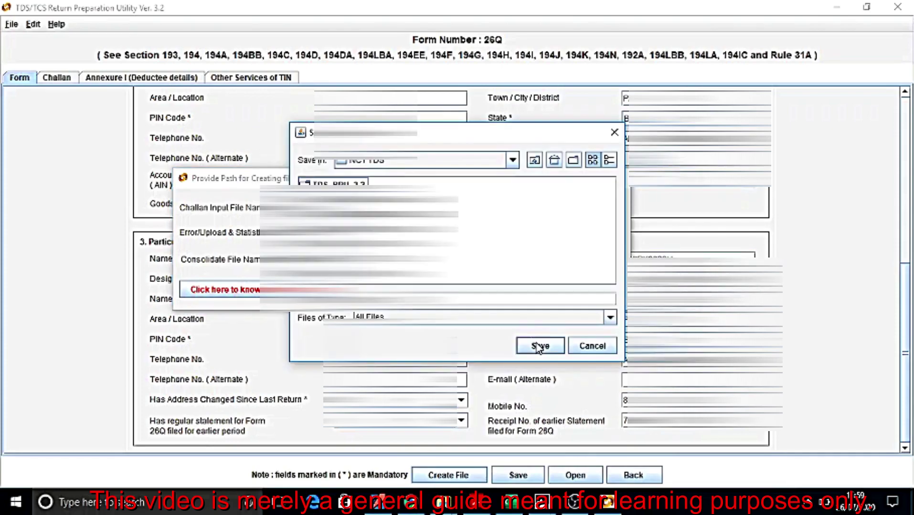
pyautogui.click(538, 347)
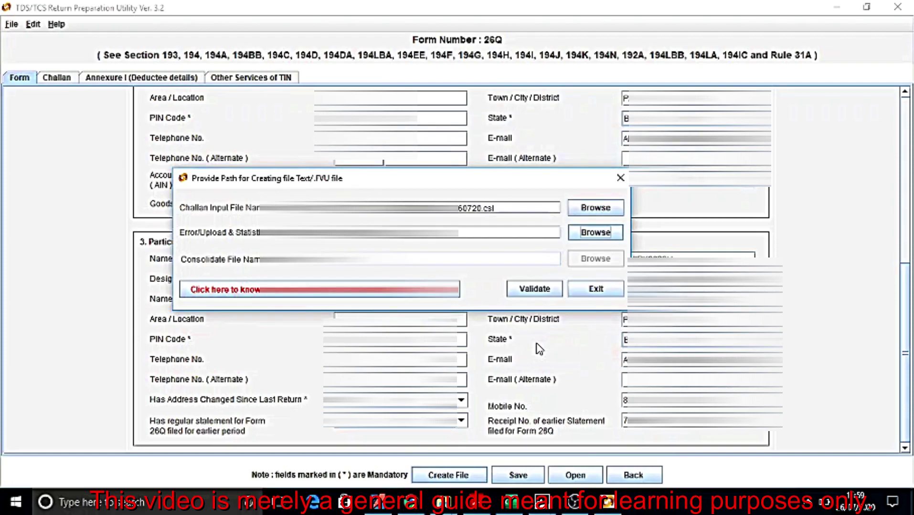
pyautogui.click(540, 294)
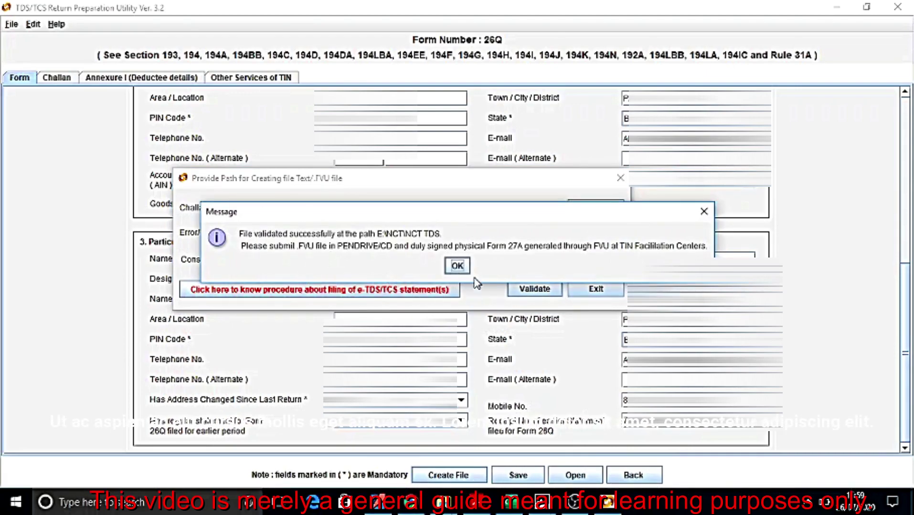
pyautogui.click(458, 266)
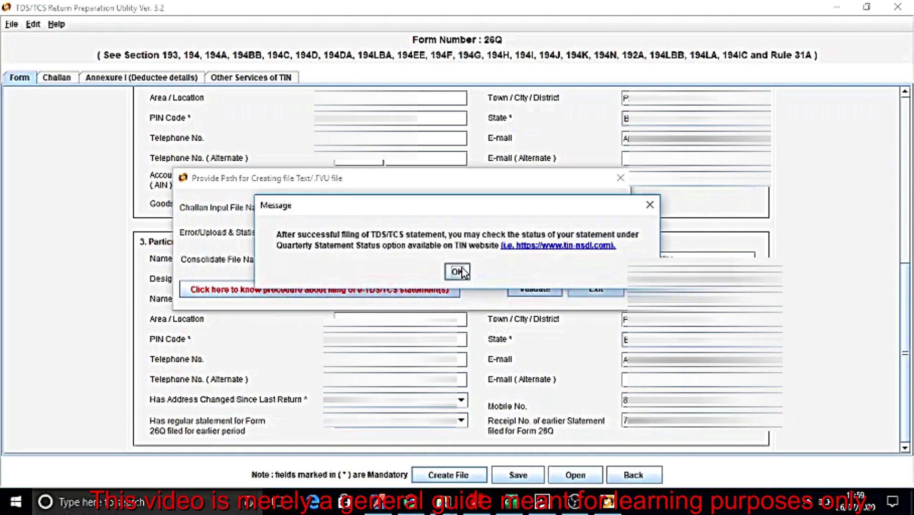
pyautogui.click(458, 272)
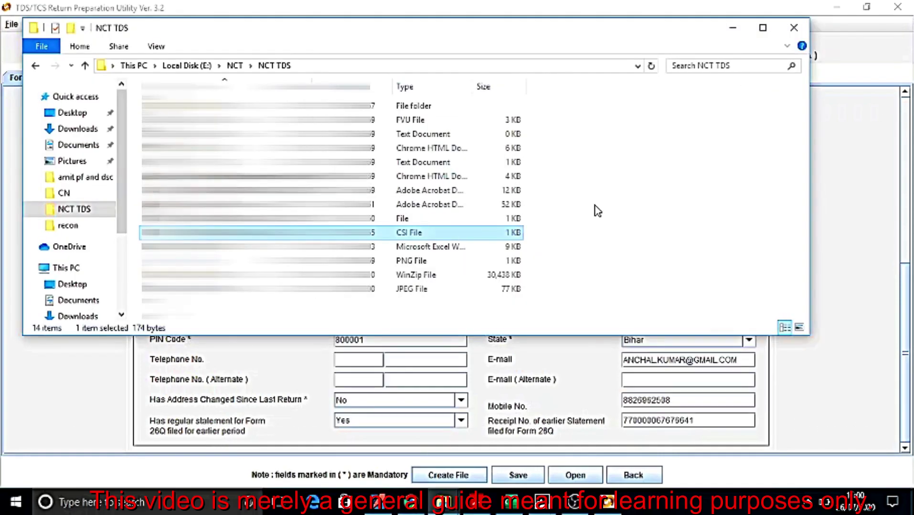
# Maximize the NCT TDS folder and open the 12 KB Form 27A PDF
pyautogui.click(761, 30)
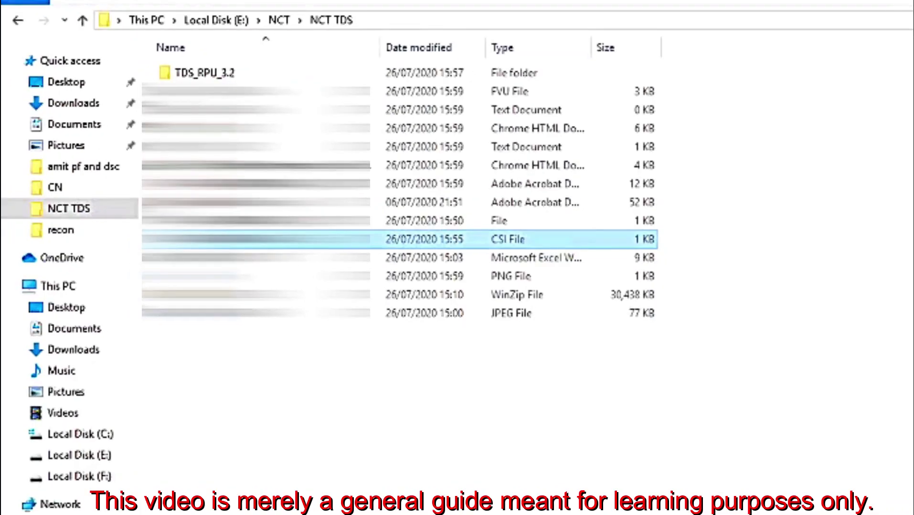
pyautogui.click(424, 183)
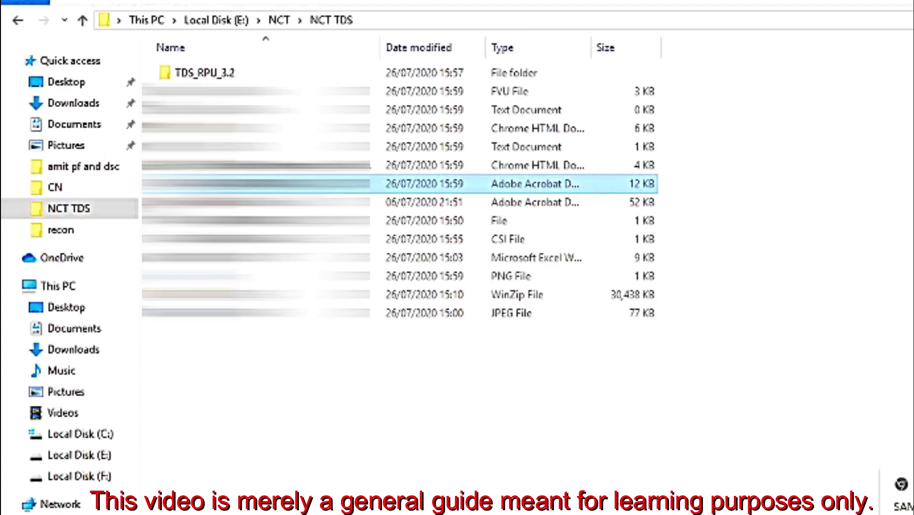
pyautogui.press('Return')
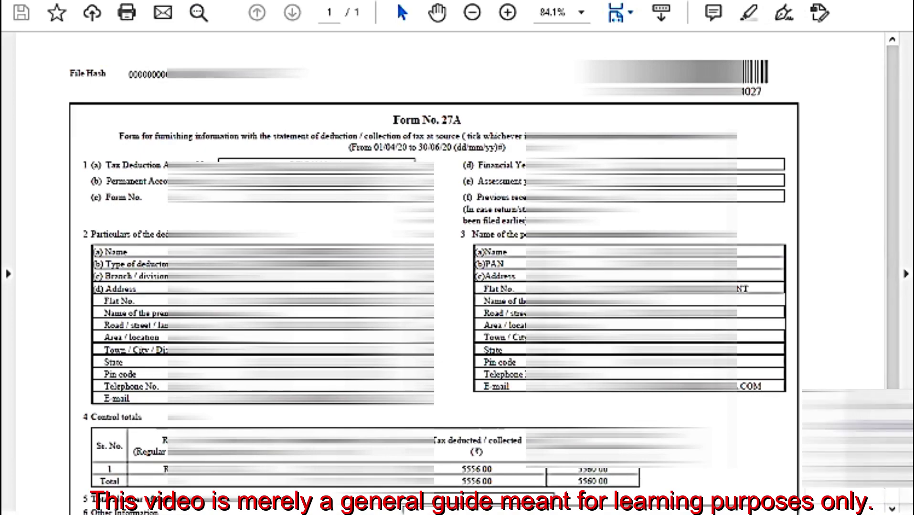
# Scroll down Form 27A to the 5556.00 control totals and back up
pyautogui.scroll(-3, 892, 458)
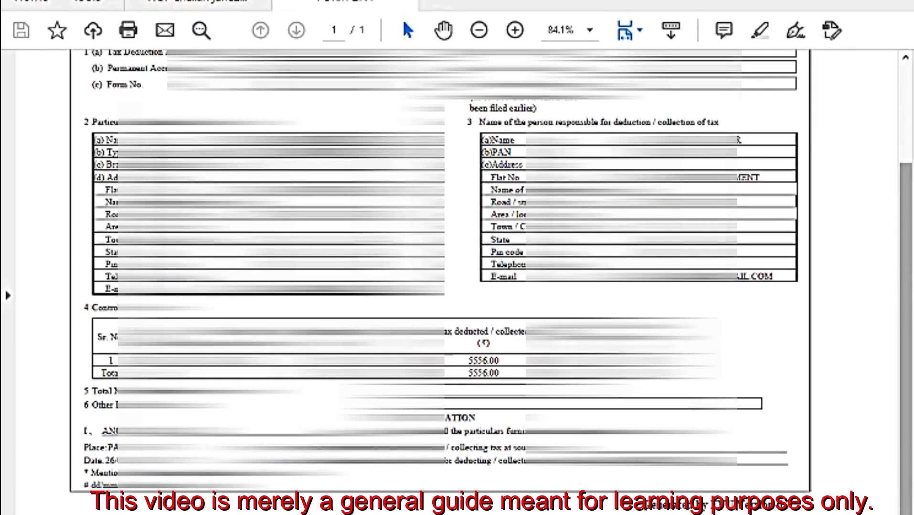
pyautogui.scroll(3, 906, 80)
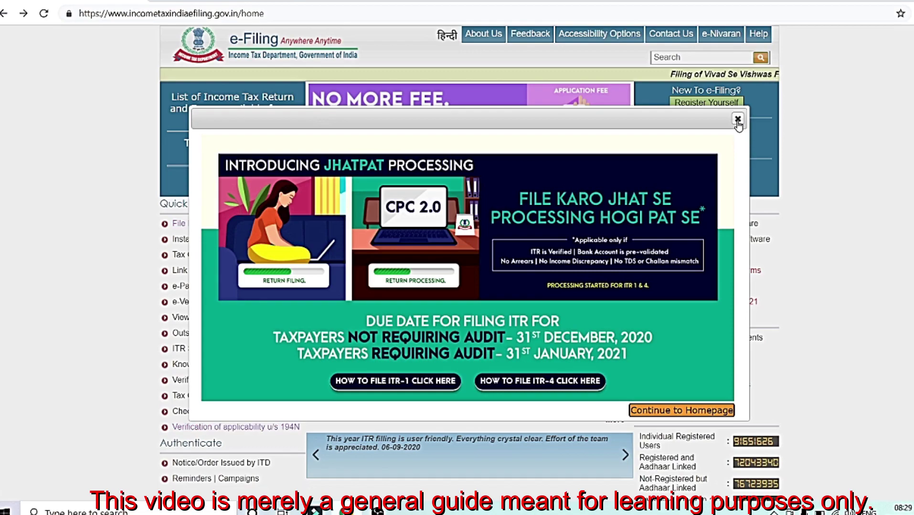
# Close the Jhatpat Processing announcement and go to the DSC Management Software download
pyautogui.click(737, 119)
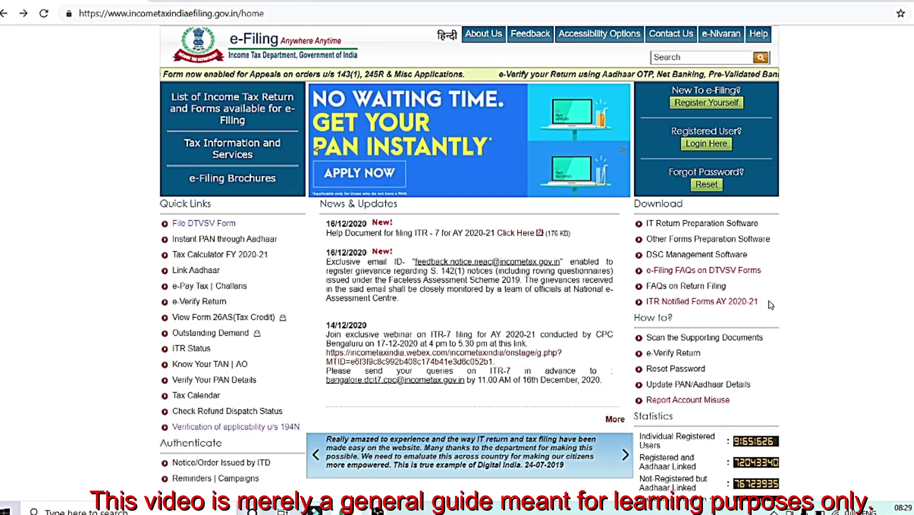
pyautogui.moveTo(645, 255); pyautogui.dragTo(749, 258)
pyautogui.click(738, 255)
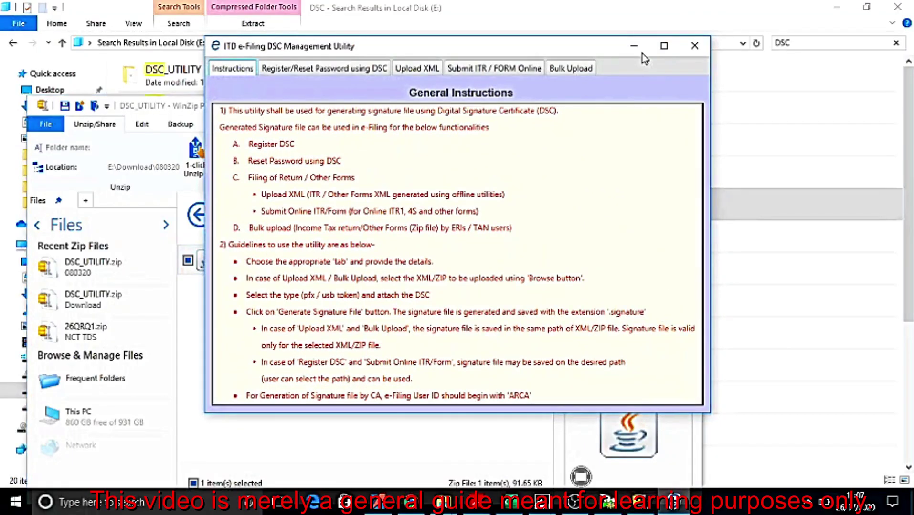
# In Bulk Upload, load 26QRQ1.zip and fill in the e-Filing user ID and PAN
pyautogui.click(664, 46)
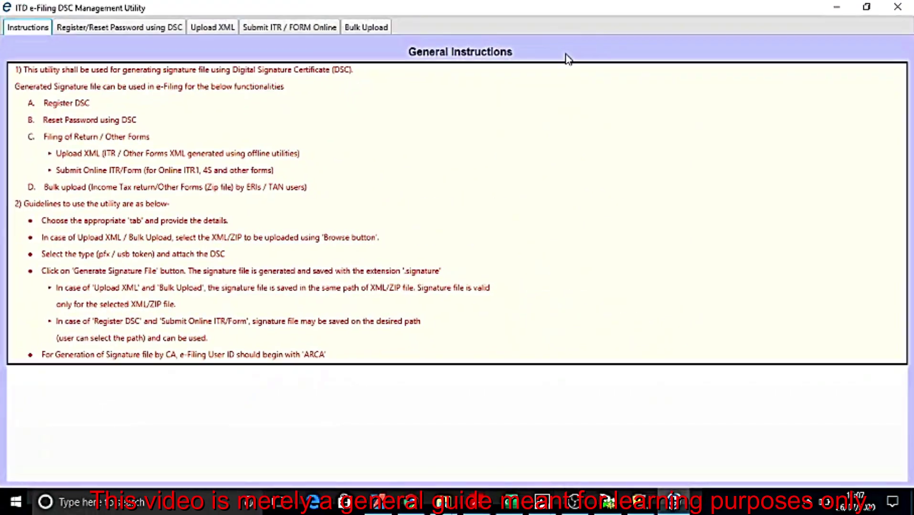
pyautogui.click(367, 30)
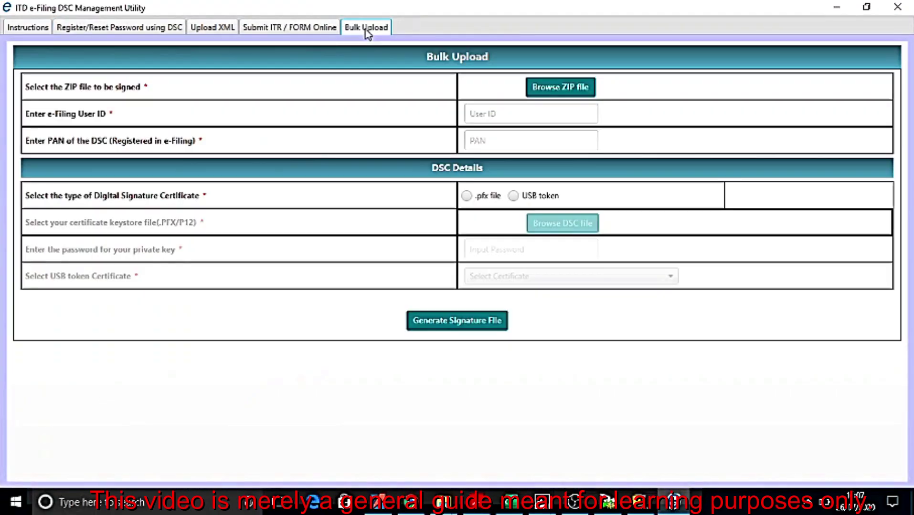
pyautogui.click(563, 94)
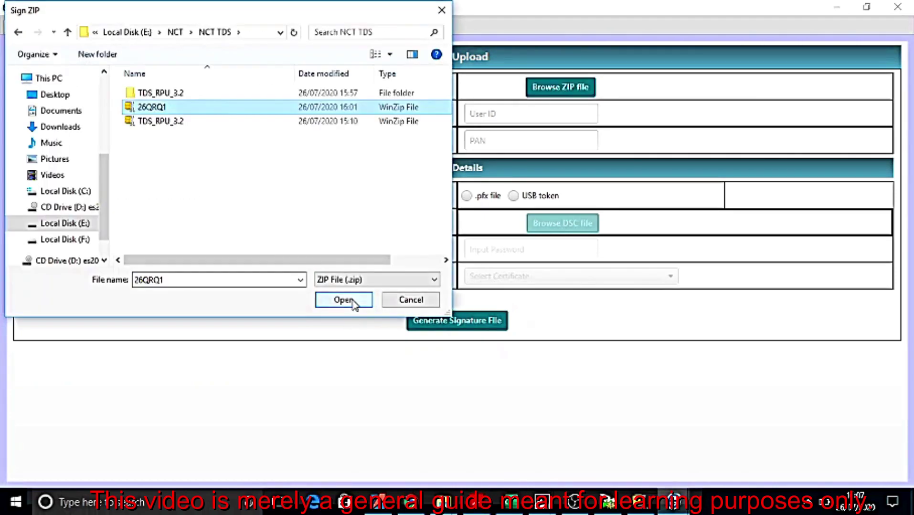
pyautogui.click(347, 301)
pyautogui.click(510, 119)
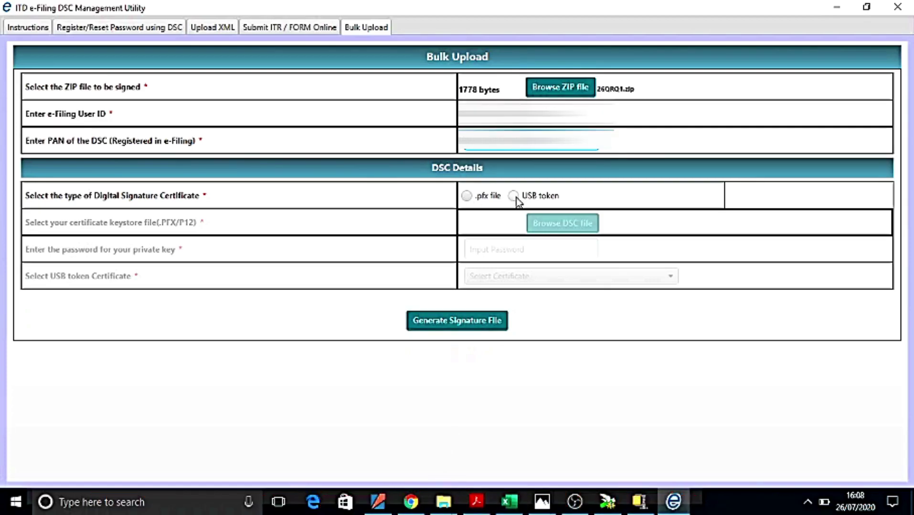
# Generate the signature file with the USB token's certificate, entering the token PIN
pyautogui.click(516, 198)
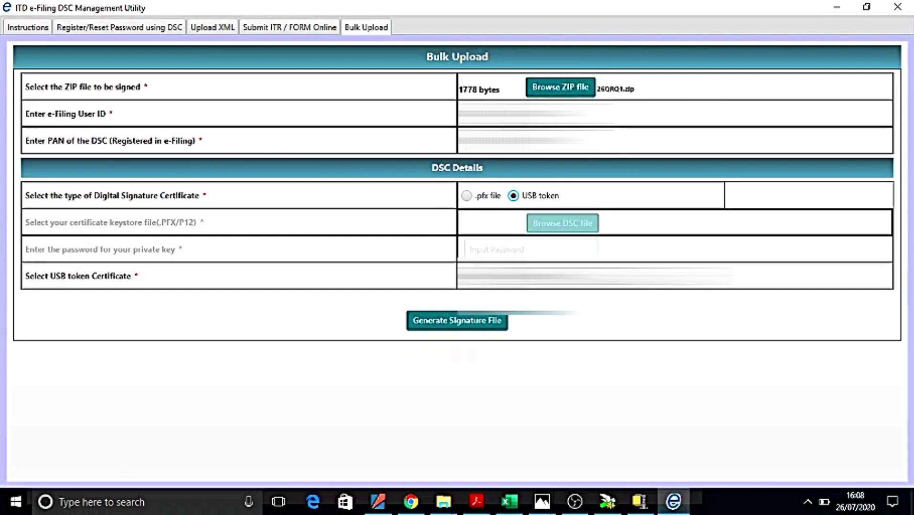
pyautogui.hotkey('alt', 'Down')
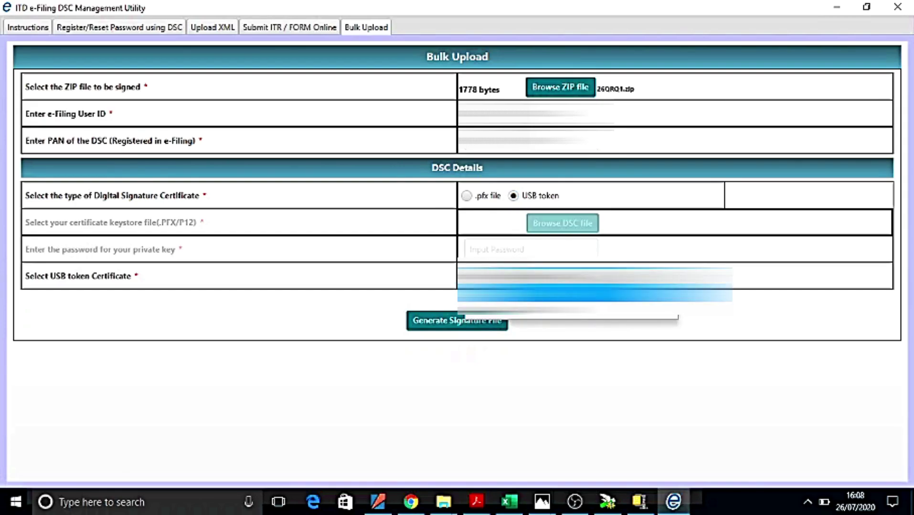
pyautogui.click(523, 317)
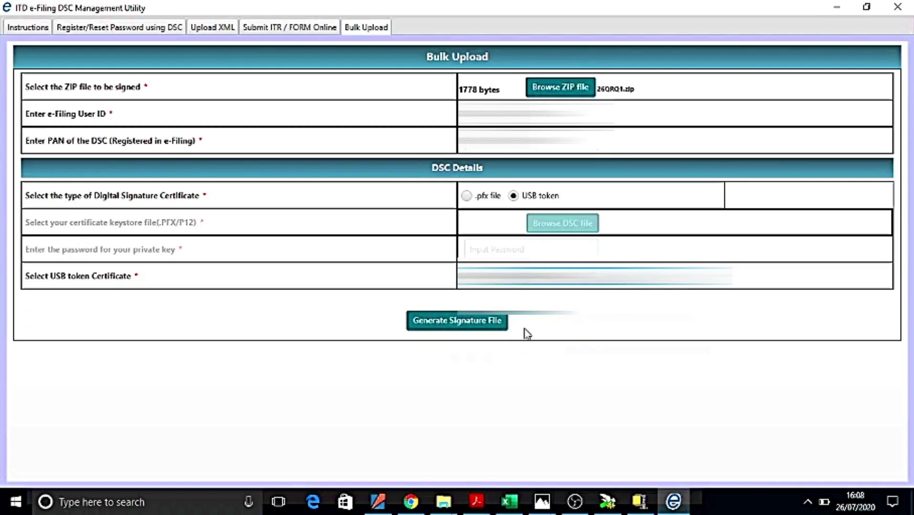
pyautogui.click(485, 328)
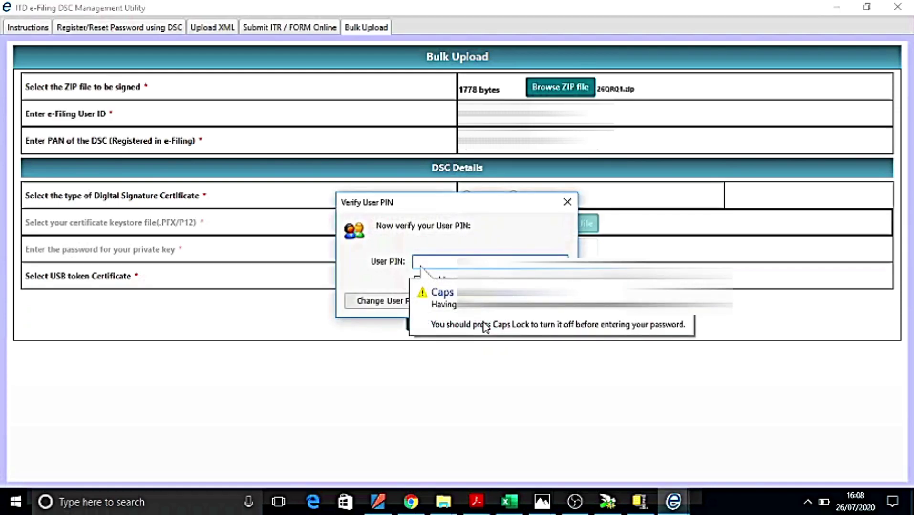
pyautogui.write('•••')
pyautogui.press('capslock')
pyautogui.write('•••••')
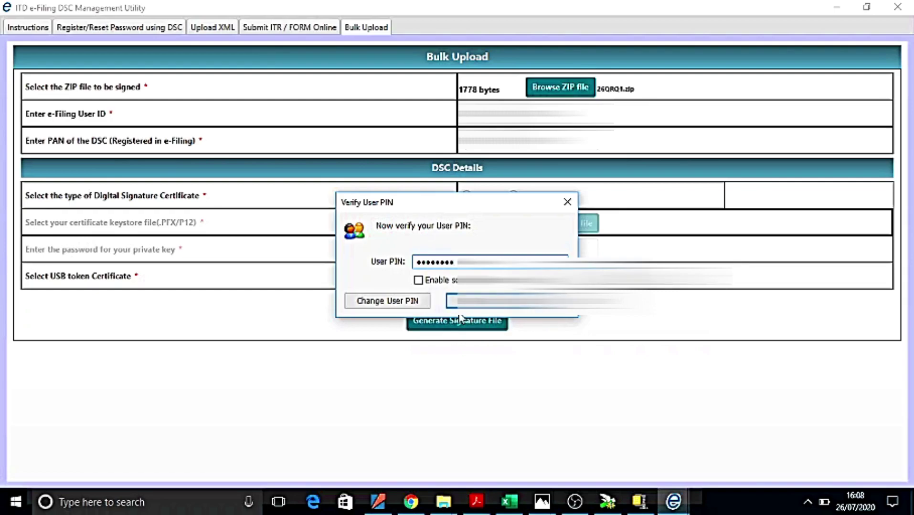
pyautogui.click(460, 300)
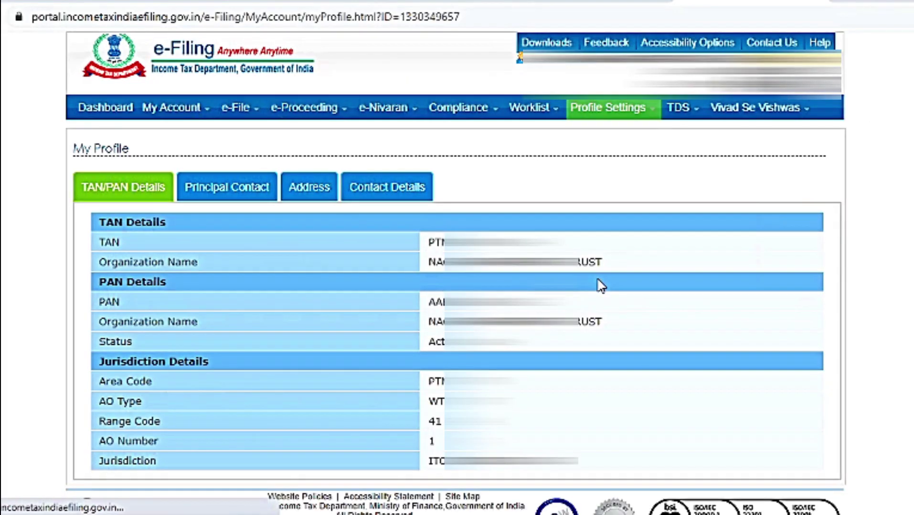
# Show the Contact Details tab and its Principal Contact details in My Profile
pyautogui.click(378, 191)
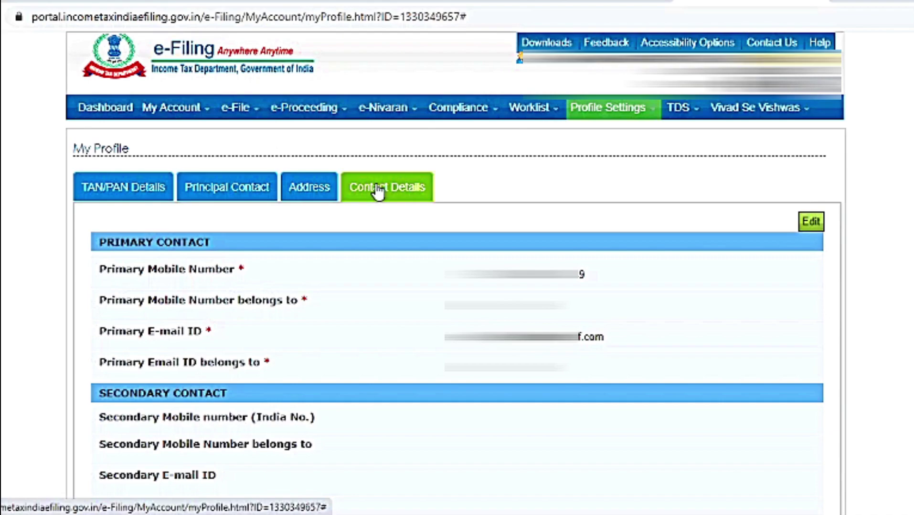
pyautogui.click(268, 194)
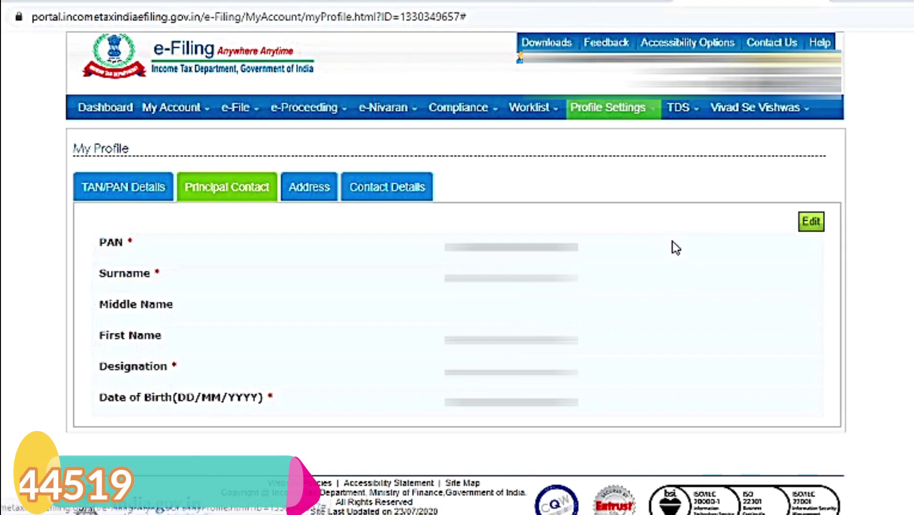
# Attach the generated .signature file and submit it to register the Digital Signature Certificate
pyautogui.click(810, 223)
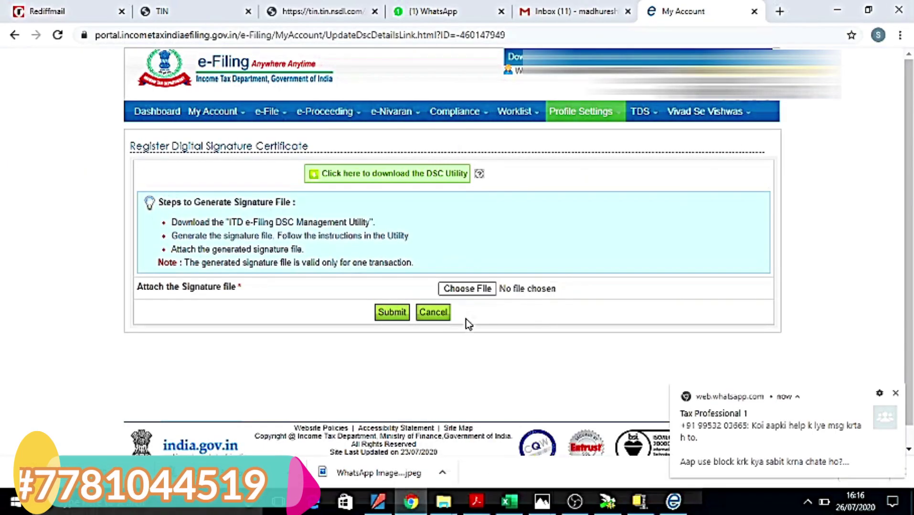
pyautogui.click(477, 290)
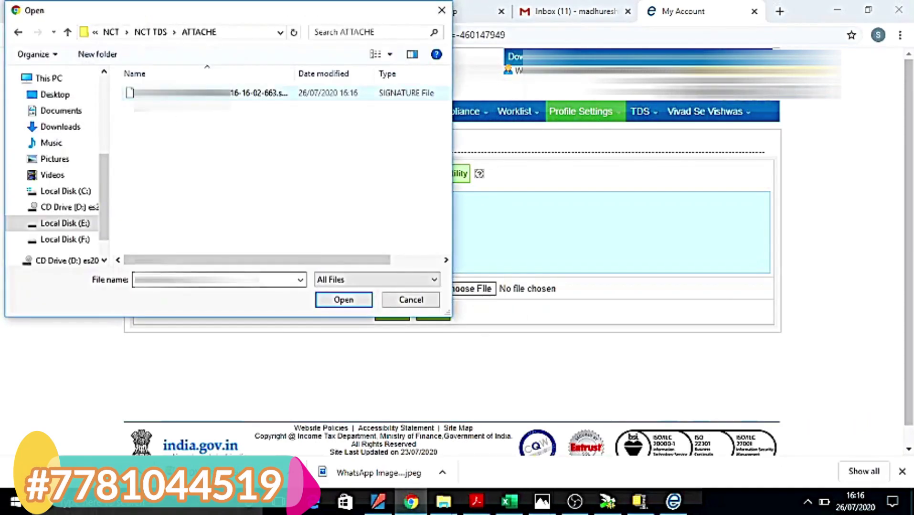
pyautogui.click(181, 93)
pyautogui.click(343, 299)
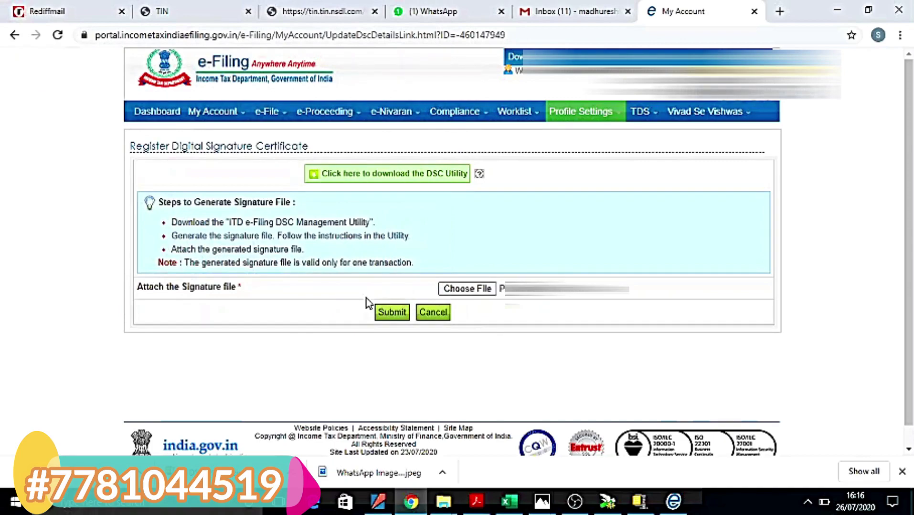
pyautogui.click(390, 312)
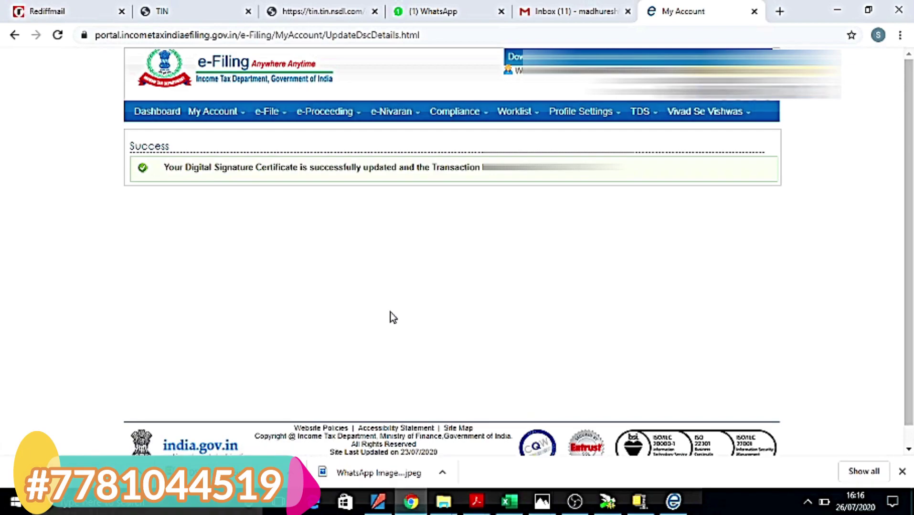
# Go to the TDS upload page and select FVU 6.7 with financial year 2020-21
pyautogui.moveTo(636, 122)
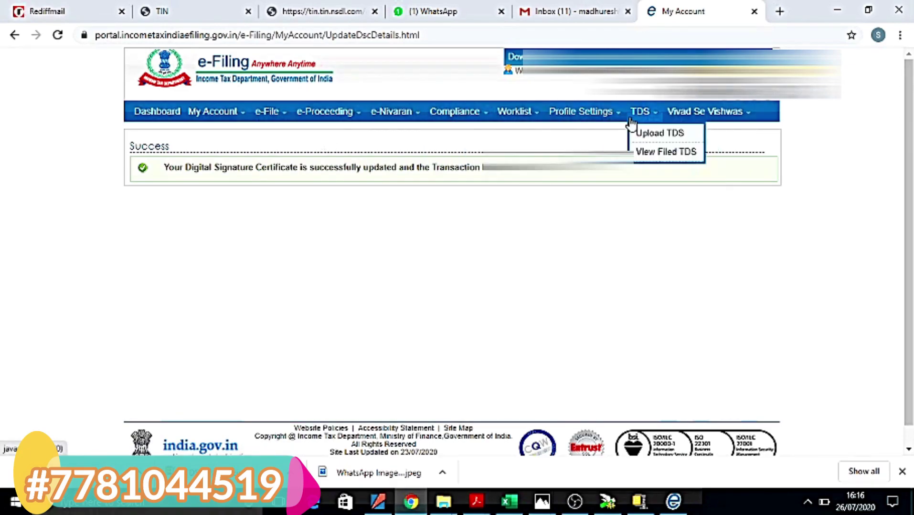
pyautogui.click(653, 135)
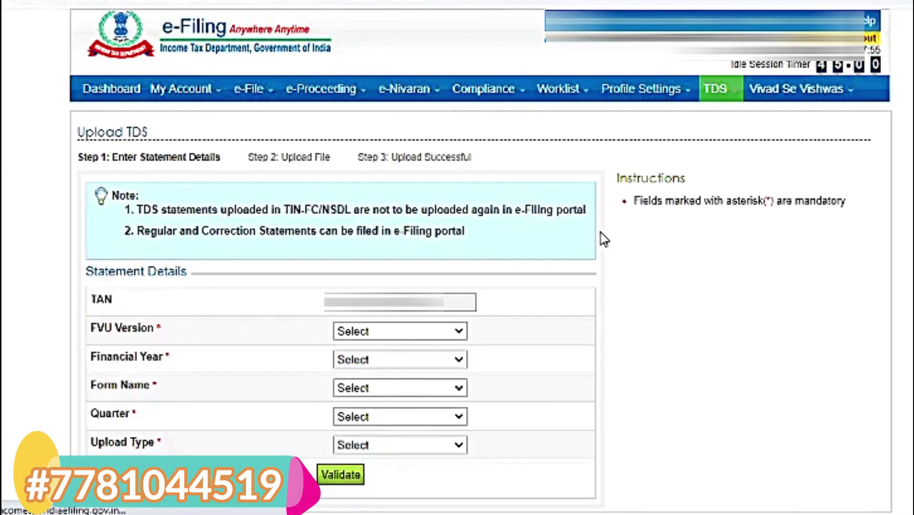
pyautogui.click(463, 335)
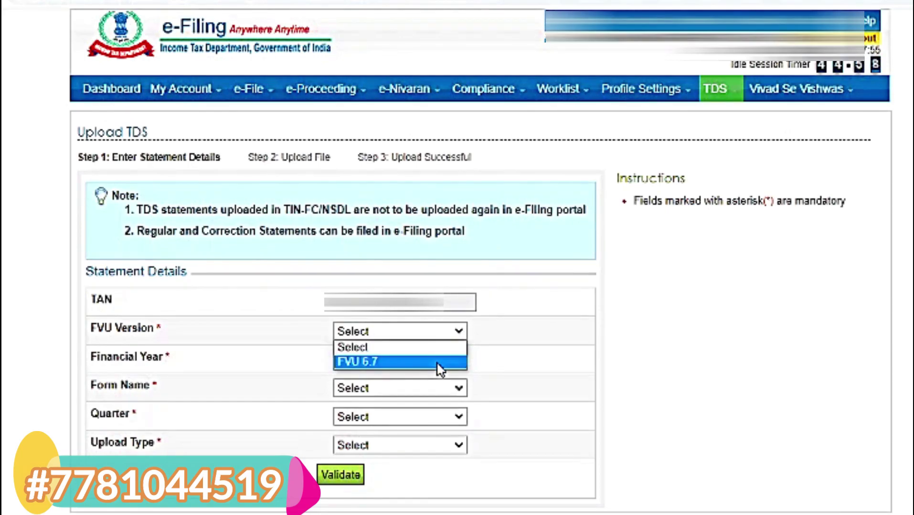
pyautogui.click(380, 363)
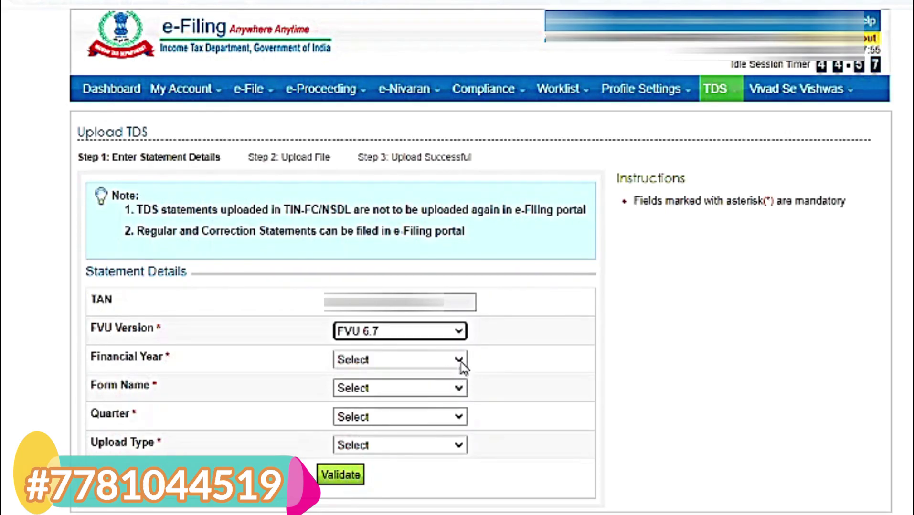
pyautogui.click(459, 364)
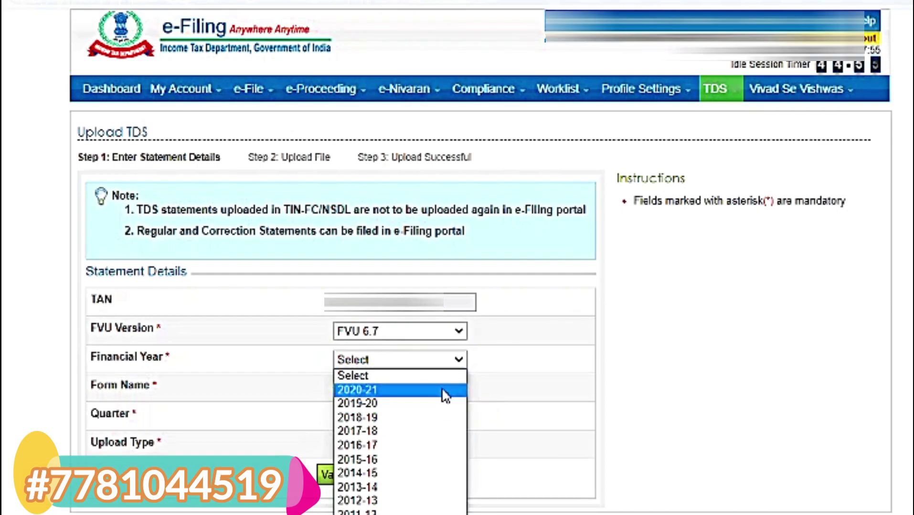
pyautogui.click(444, 392)
# Choose FORM NO.24Q, quarter Q1 and upload type Regular, then validate the details
pyautogui.click(460, 391)
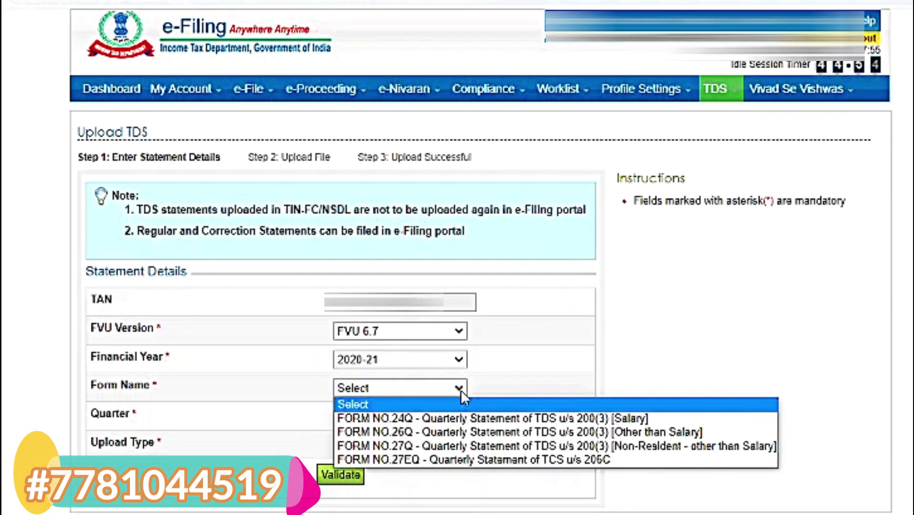
pyautogui.click(444, 420)
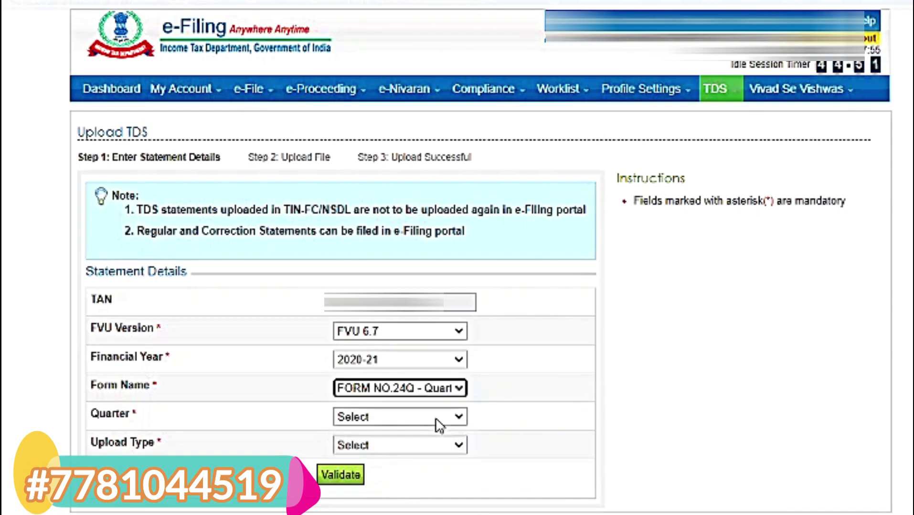
pyautogui.click(436, 419)
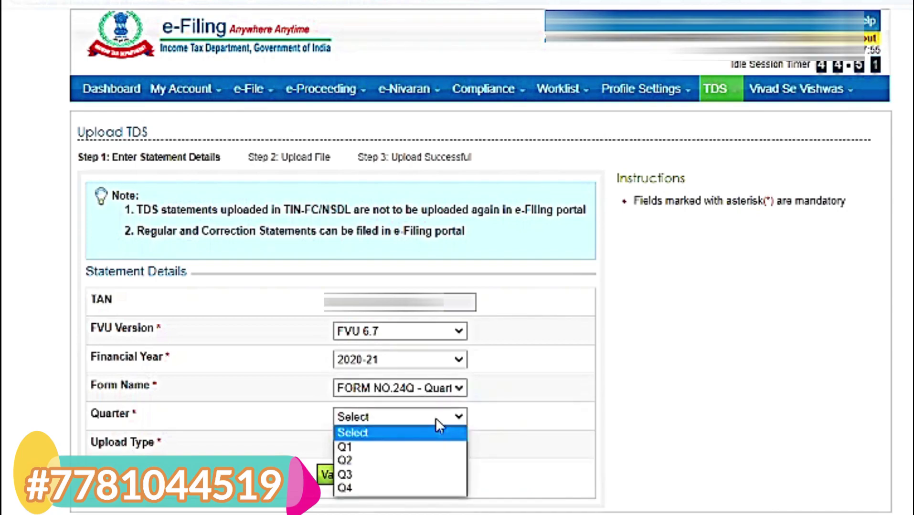
pyautogui.click(431, 447)
pyautogui.click(454, 447)
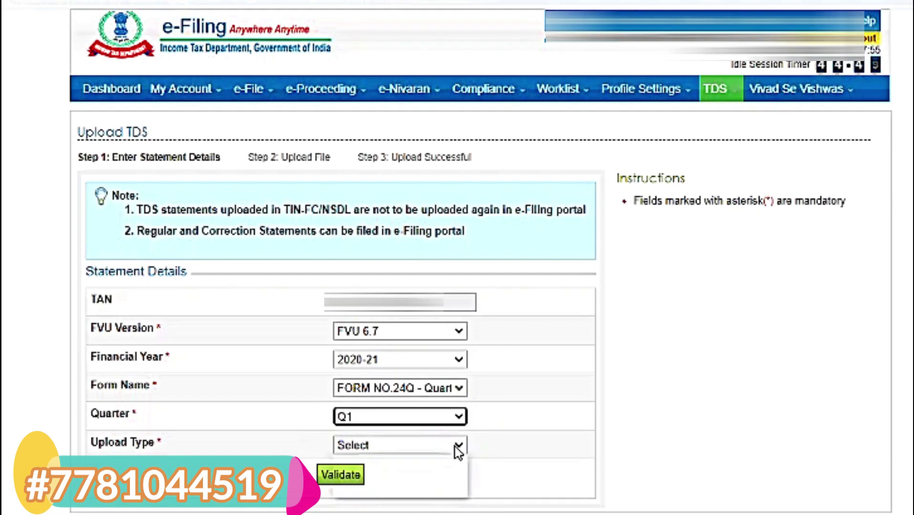
pyautogui.click(410, 466)
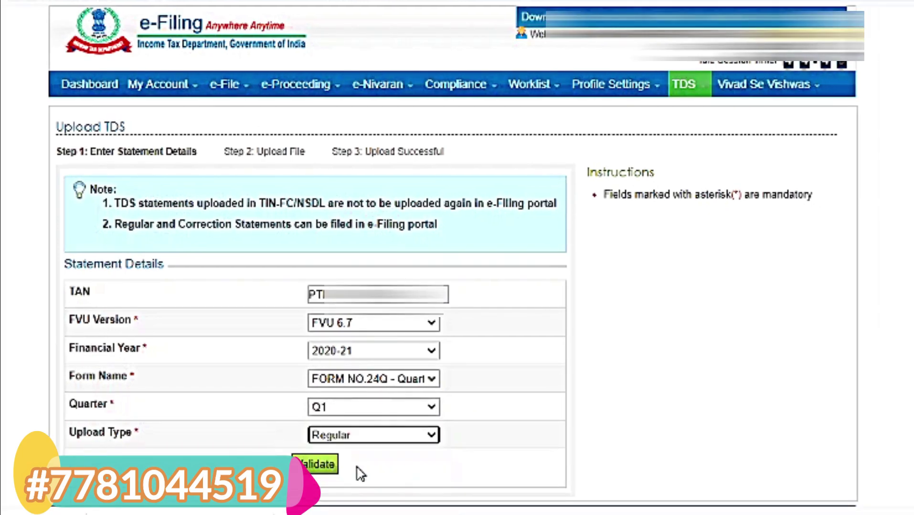
pyautogui.click(324, 474)
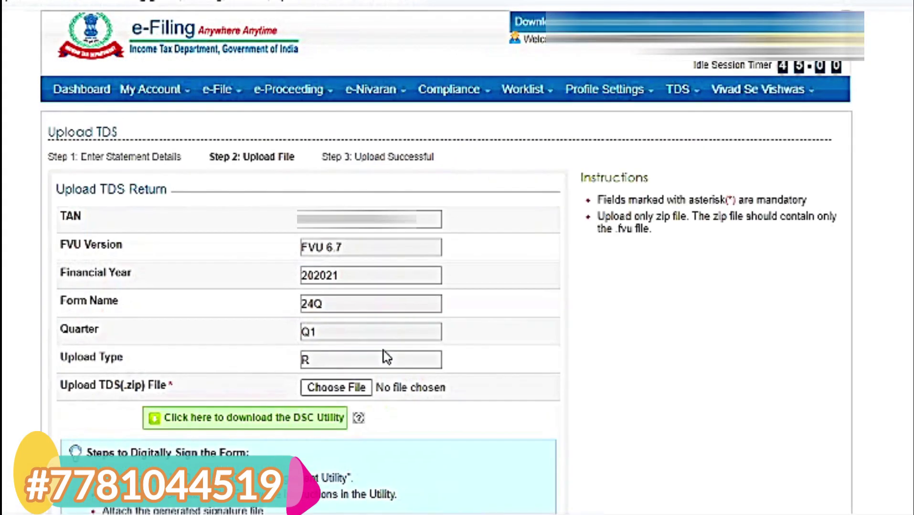
# Attach the 26QRQ1.zip statement file
pyautogui.click(337, 388)
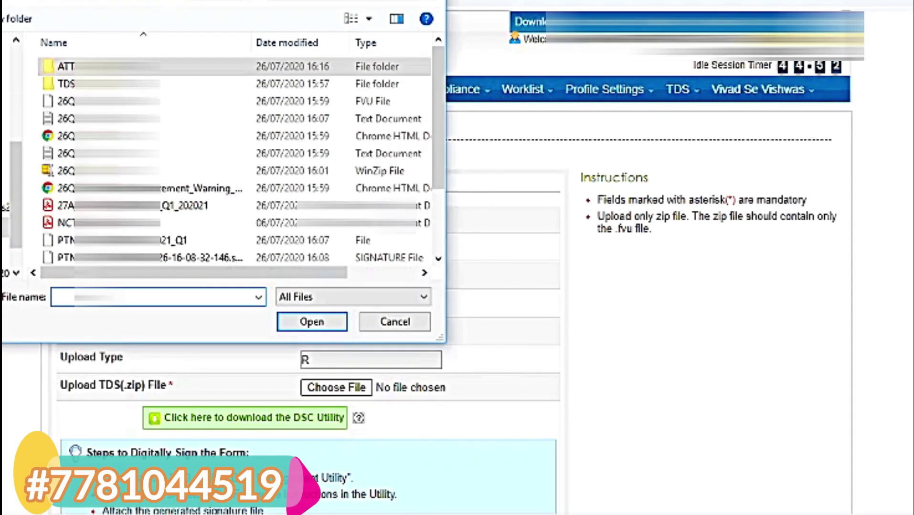
pyautogui.scroll(-2, 441, 234)
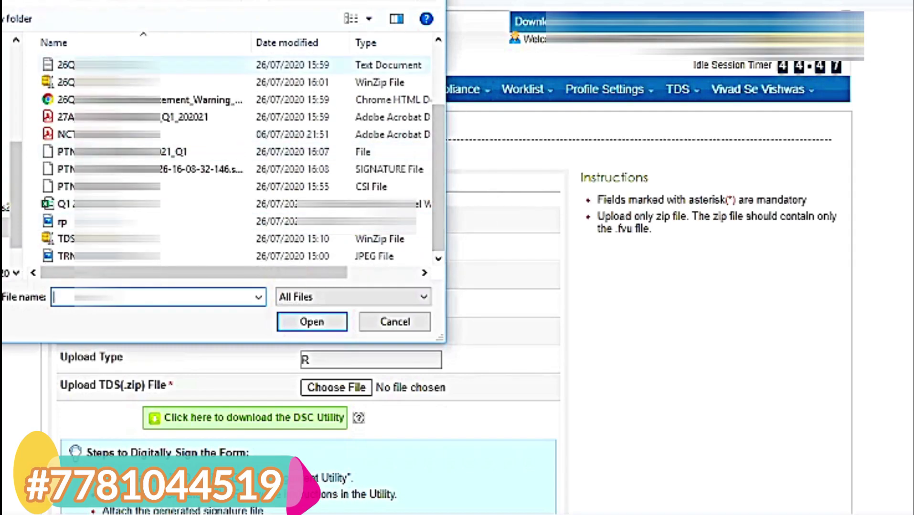
pyautogui.click(143, 82)
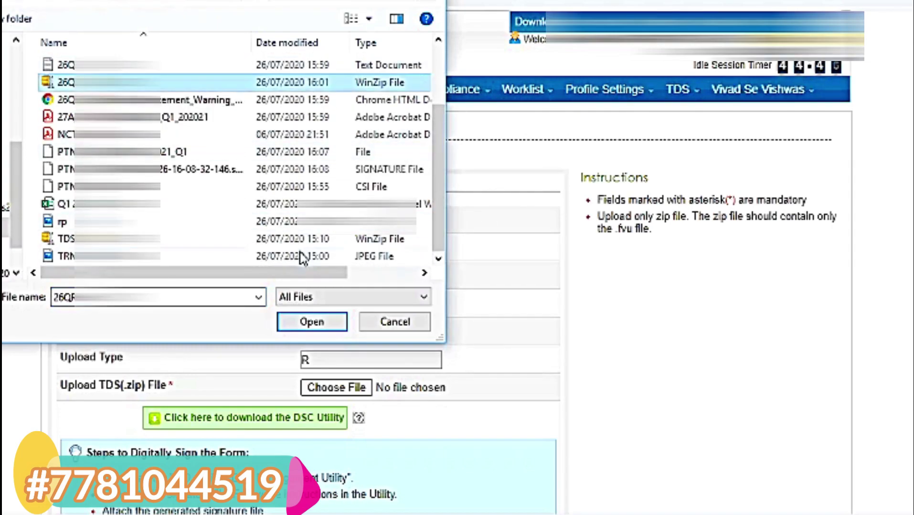
pyautogui.click(312, 322)
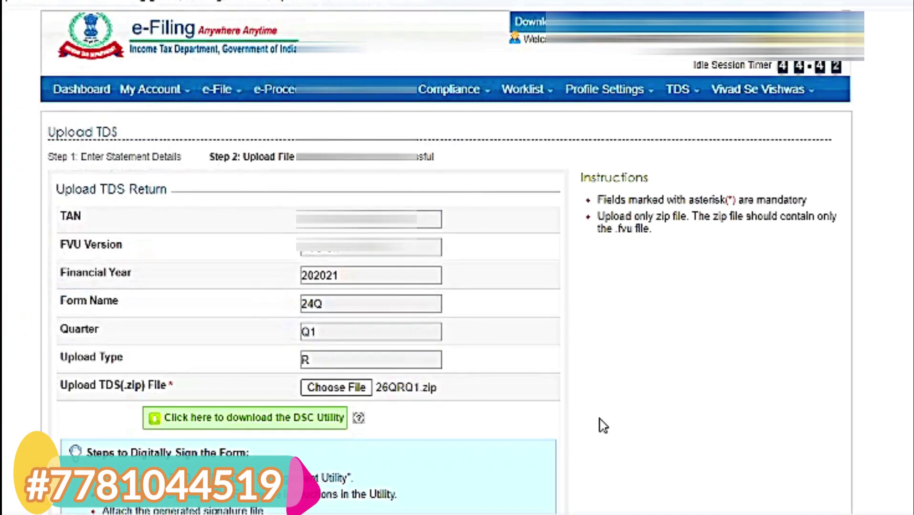
# Attach the generated signature file and submit the upload
pyautogui.scroll(-3, 601, 424)
pyautogui.scroll(-2, 602, 425)
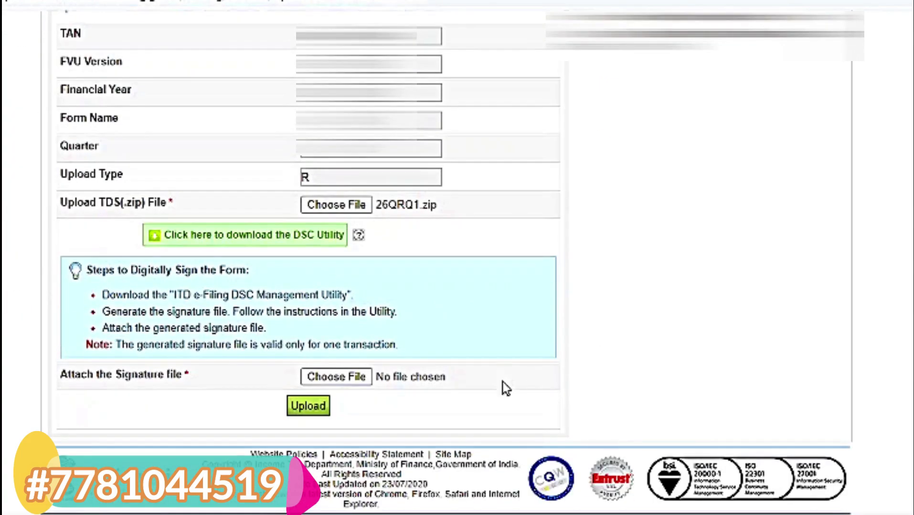
pyautogui.click(337, 377)
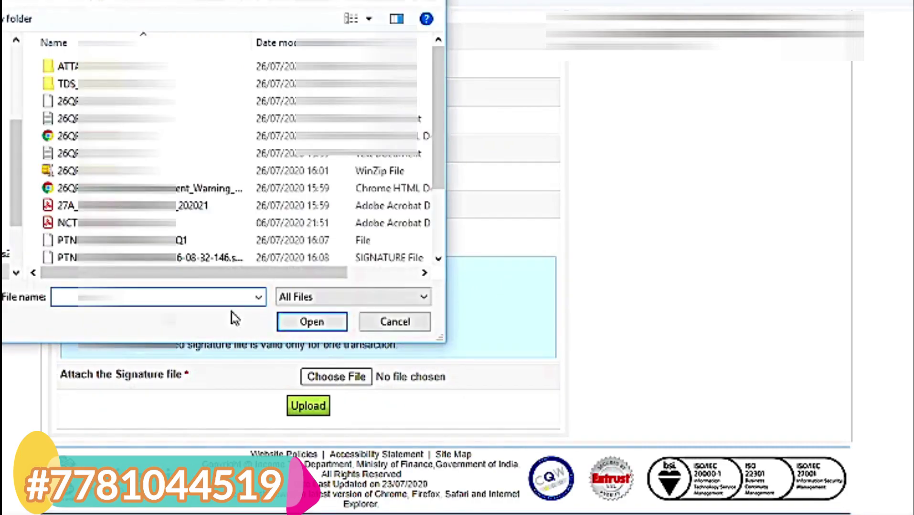
pyautogui.click(230, 258)
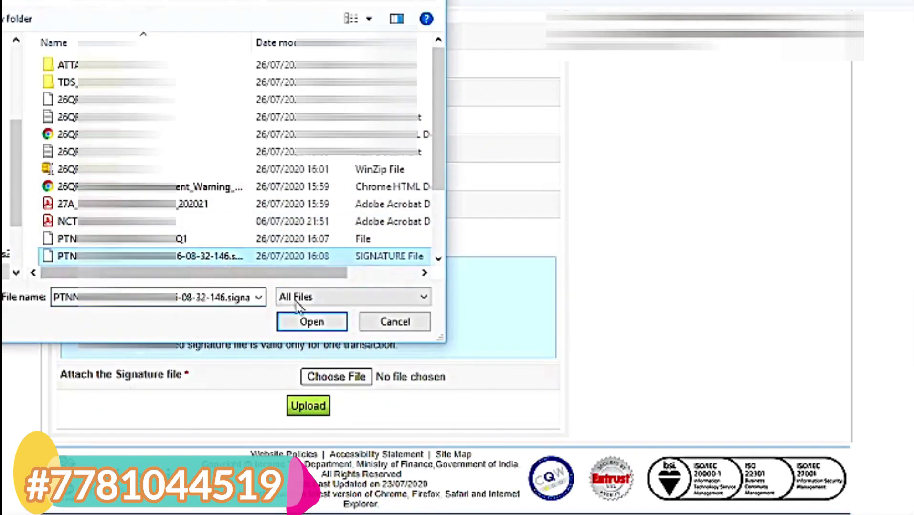
pyautogui.click(311, 323)
pyautogui.click(317, 408)
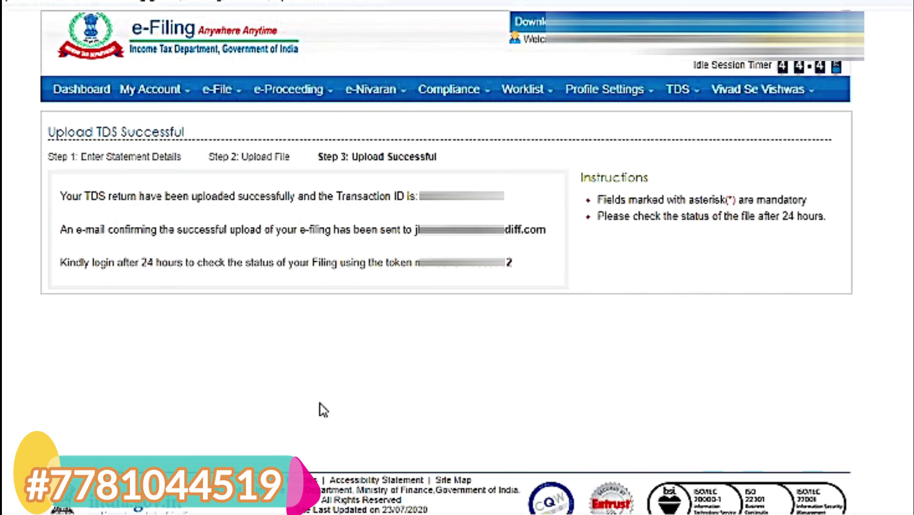
# On the View Filed TDS page, select financial year 2020-21 and form 26Q
pyautogui.moveTo(687, 96)
pyautogui.click(691, 124)
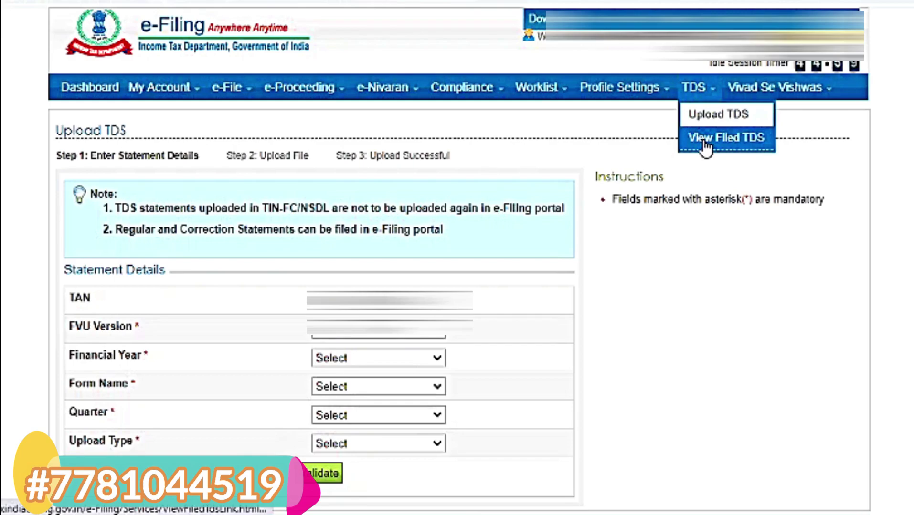
pyautogui.click(703, 141)
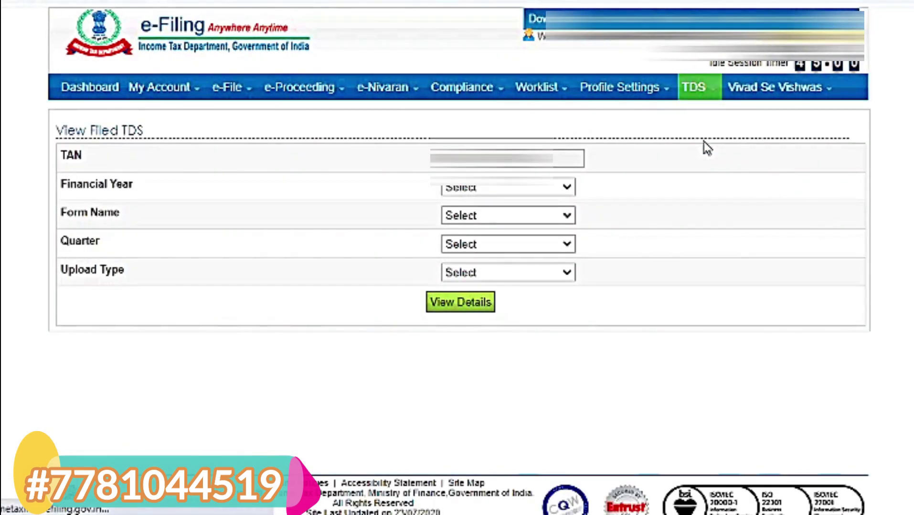
pyautogui.click(498, 193)
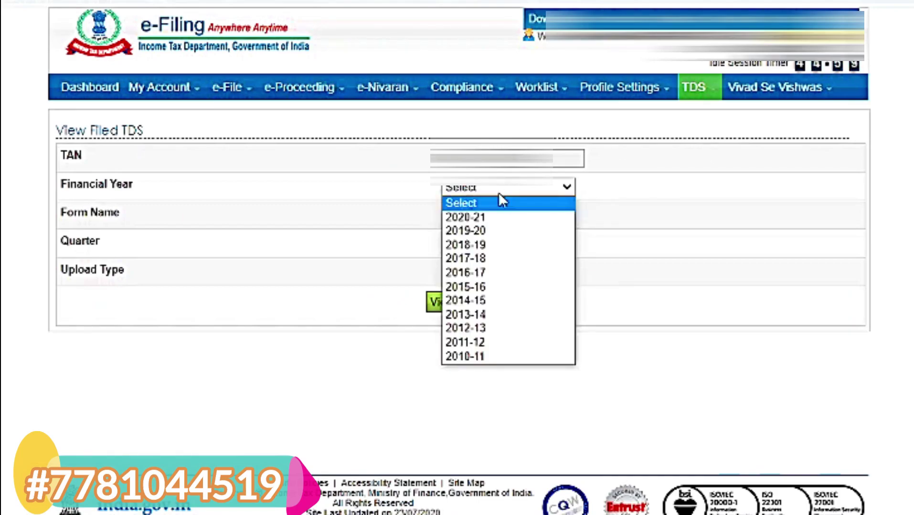
pyautogui.click(495, 222)
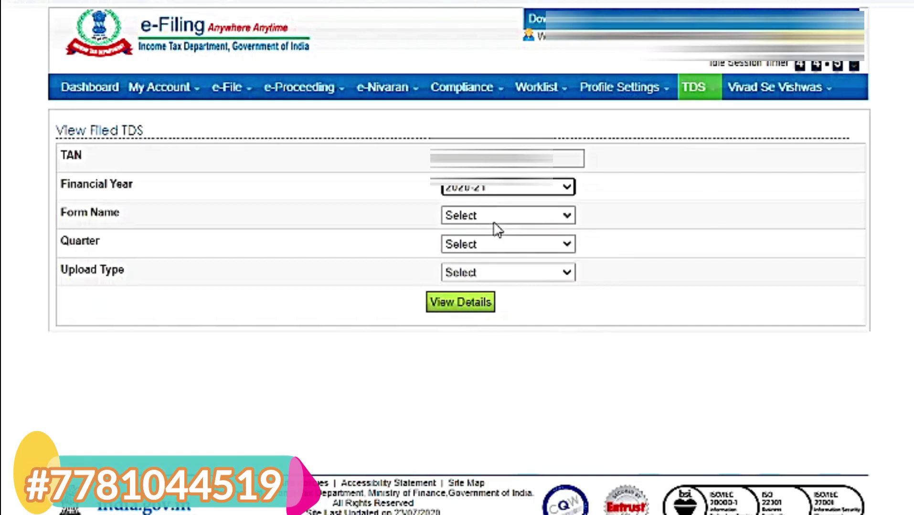
pyautogui.click(494, 223)
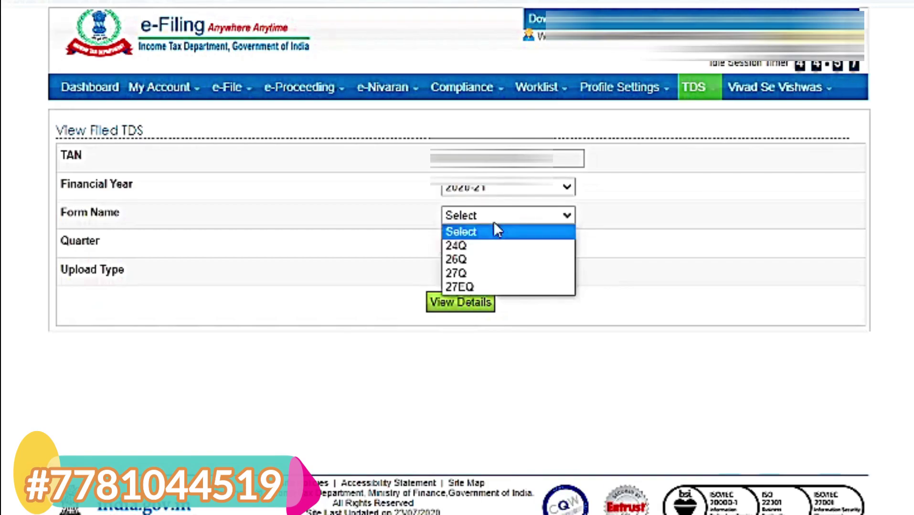
pyautogui.click(492, 264)
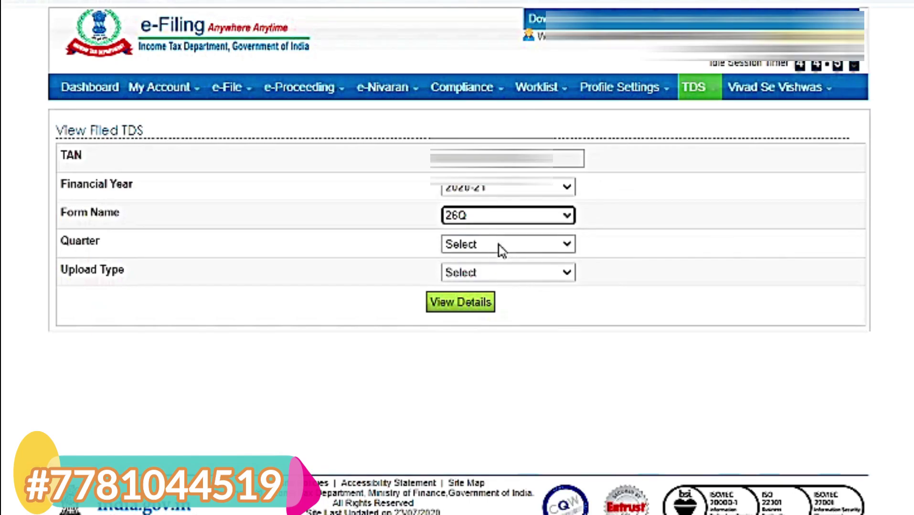
# Select Q1 and Regular, view the filed statement, and open its acknowledgement details
pyautogui.click(501, 249)
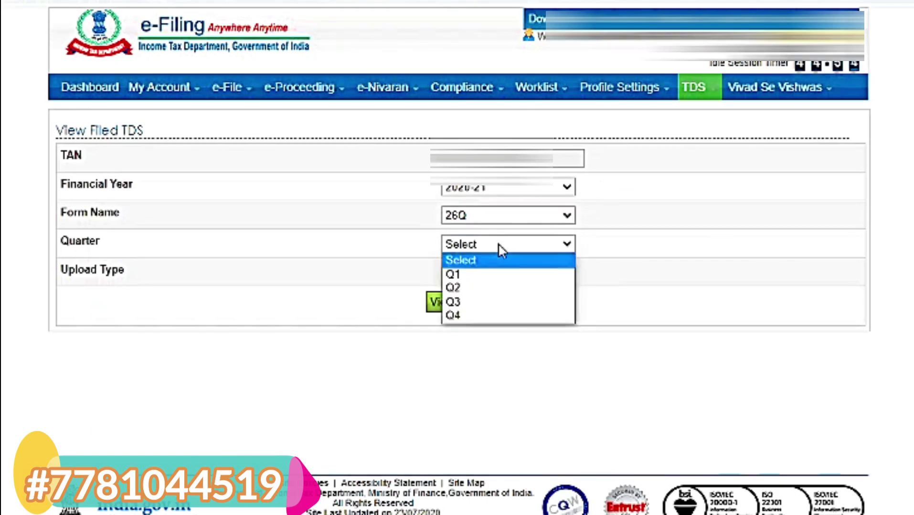
pyautogui.click(495, 280)
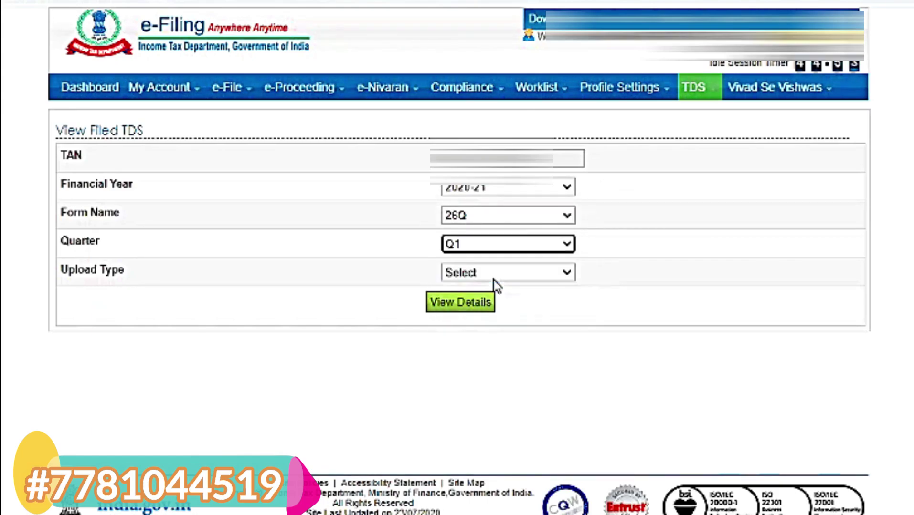
pyautogui.click(520, 276)
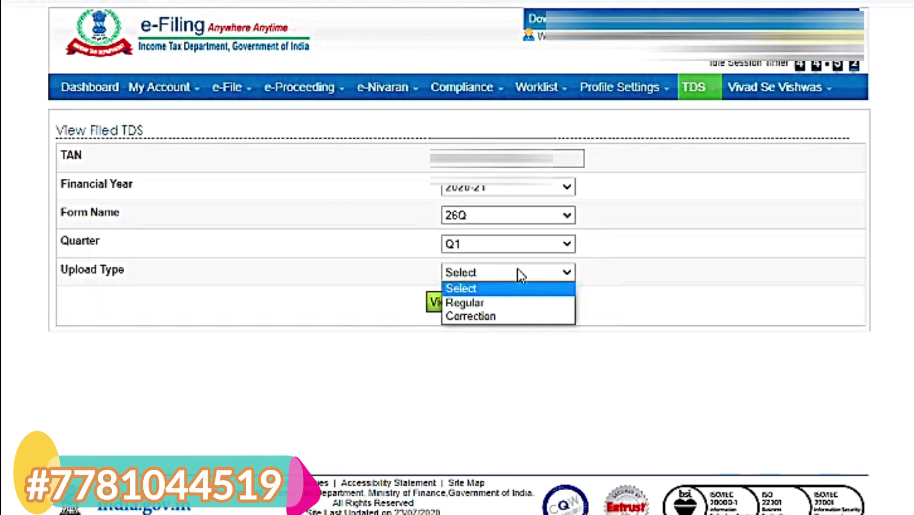
pyautogui.click(508, 306)
pyautogui.click(463, 313)
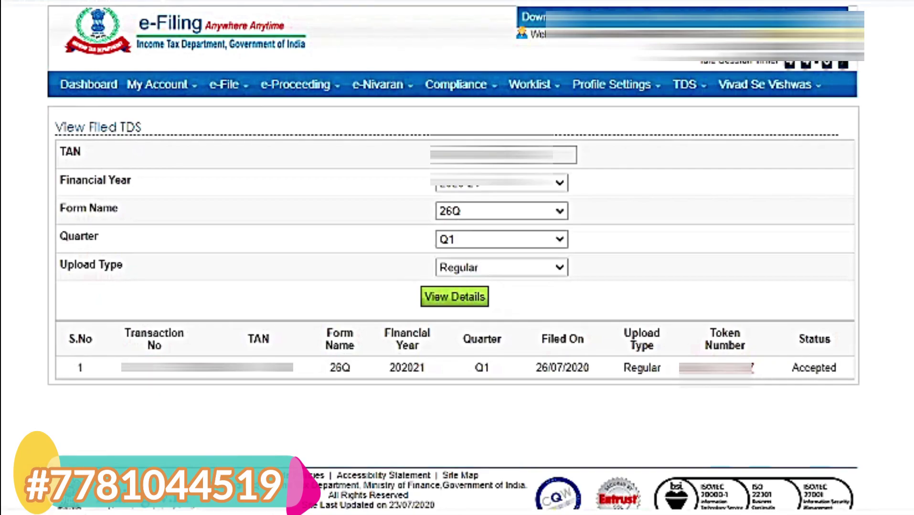
pyautogui.click(735, 377)
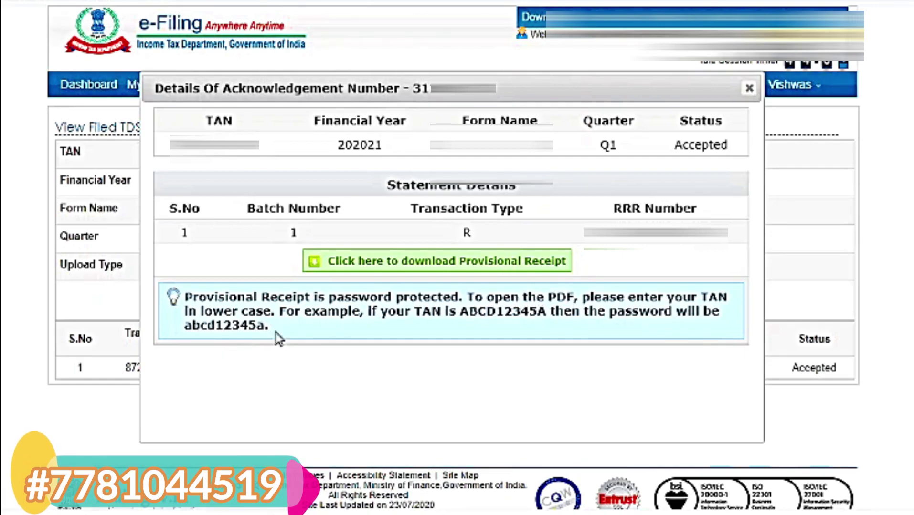
# Download the provisional receipt and open it using the lower-case TAN as password
pyautogui.click(442, 265)
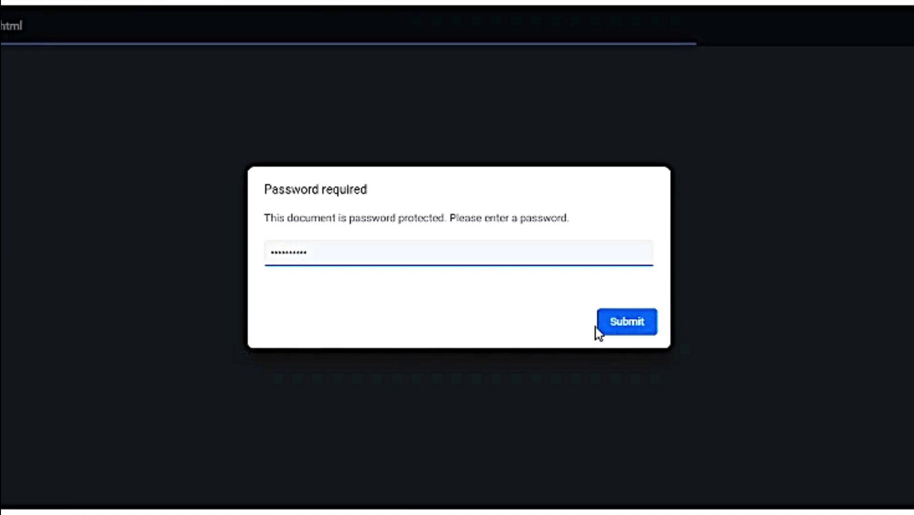
pyautogui.click(628, 324)
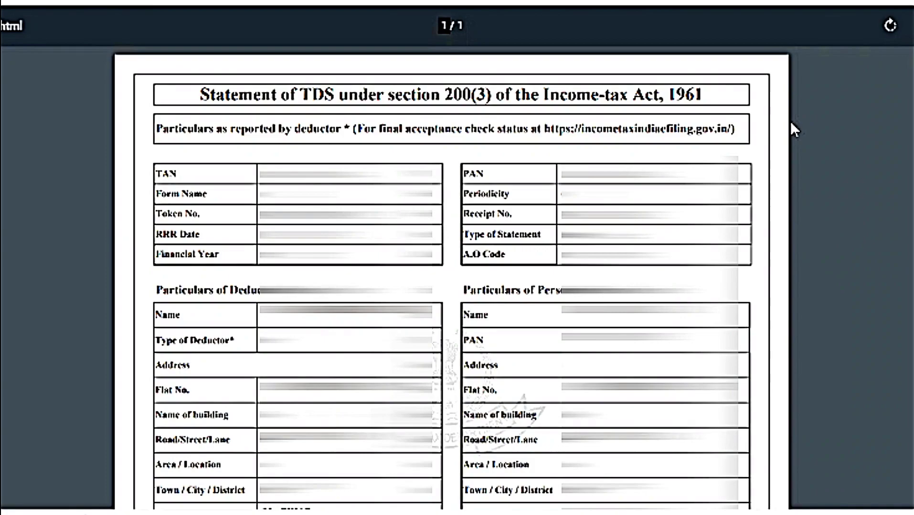